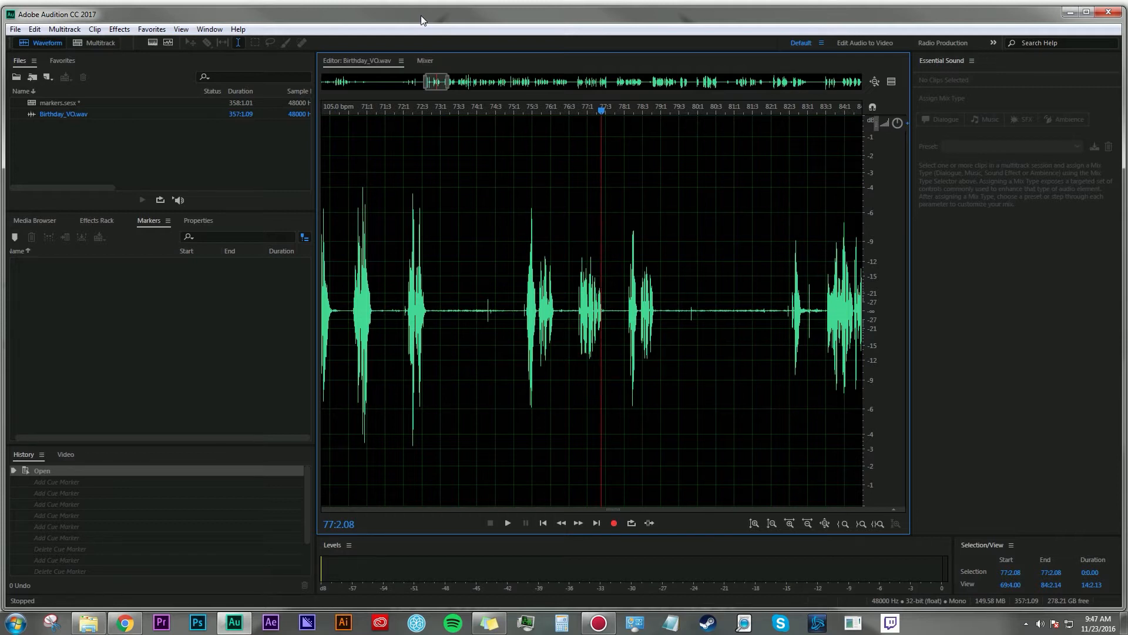
pyautogui.click(35, 29)
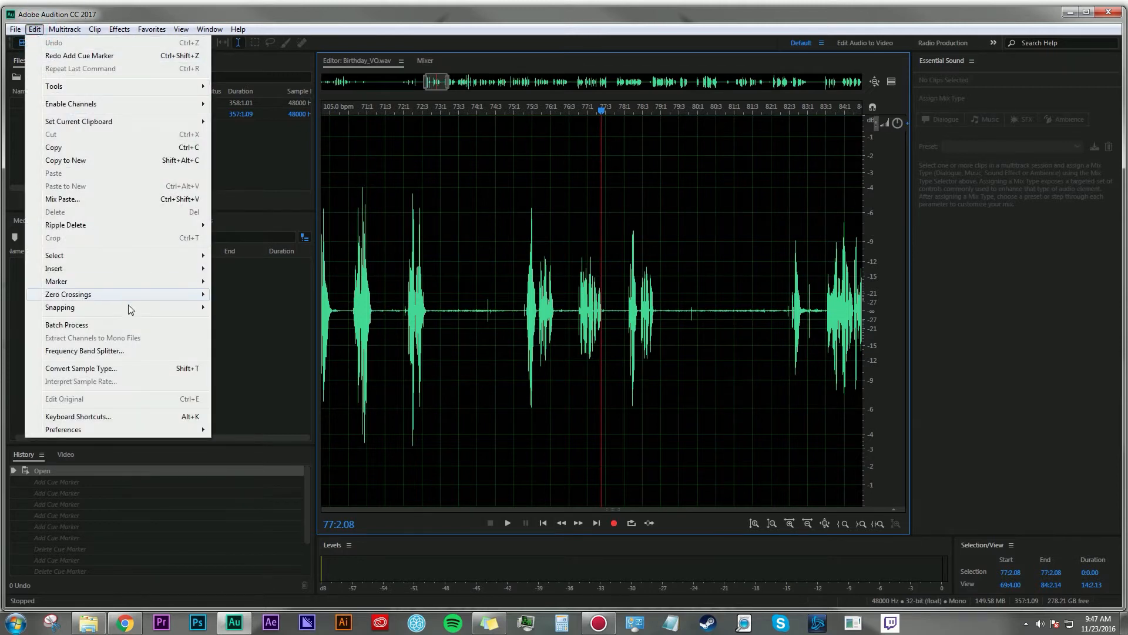
pyautogui.moveTo(132, 285)
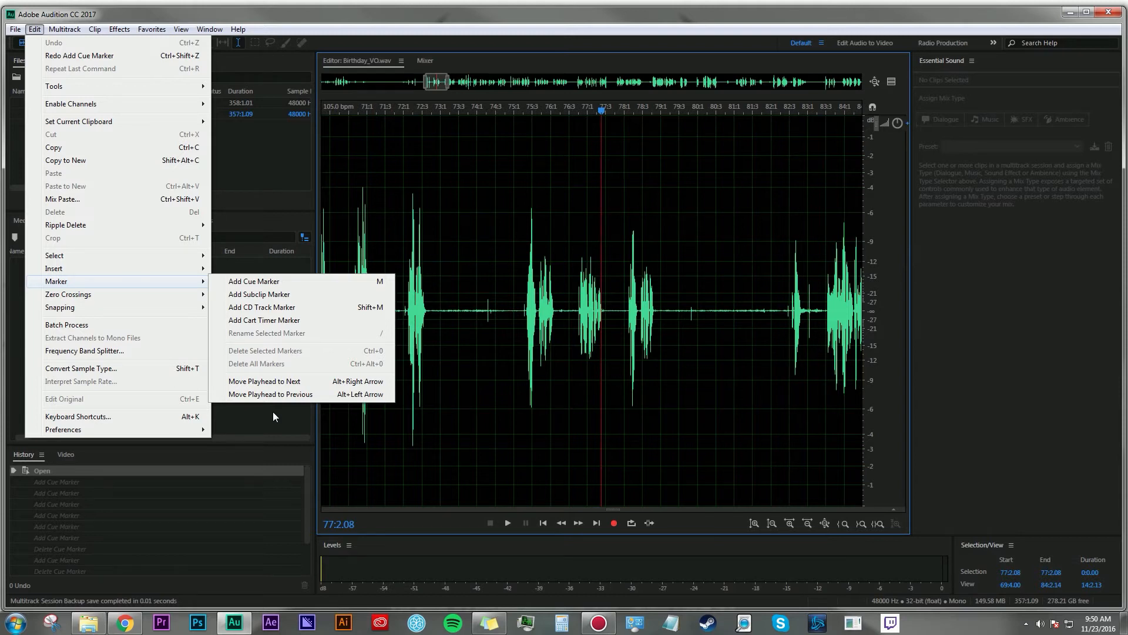
pyautogui.click(601, 114)
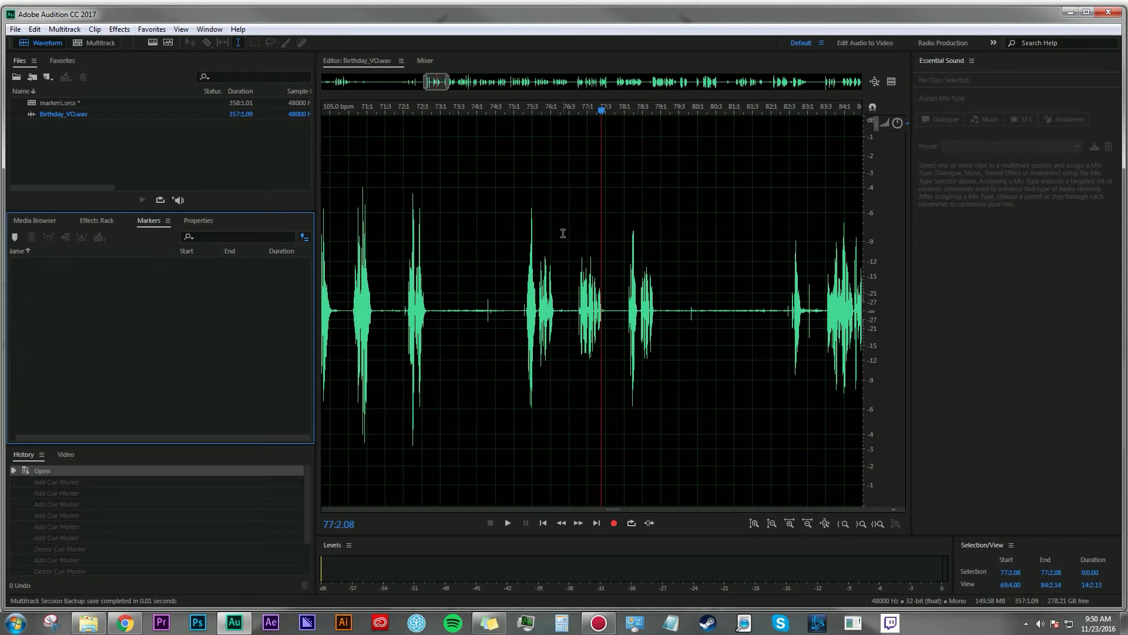
pyautogui.click(37, 45)
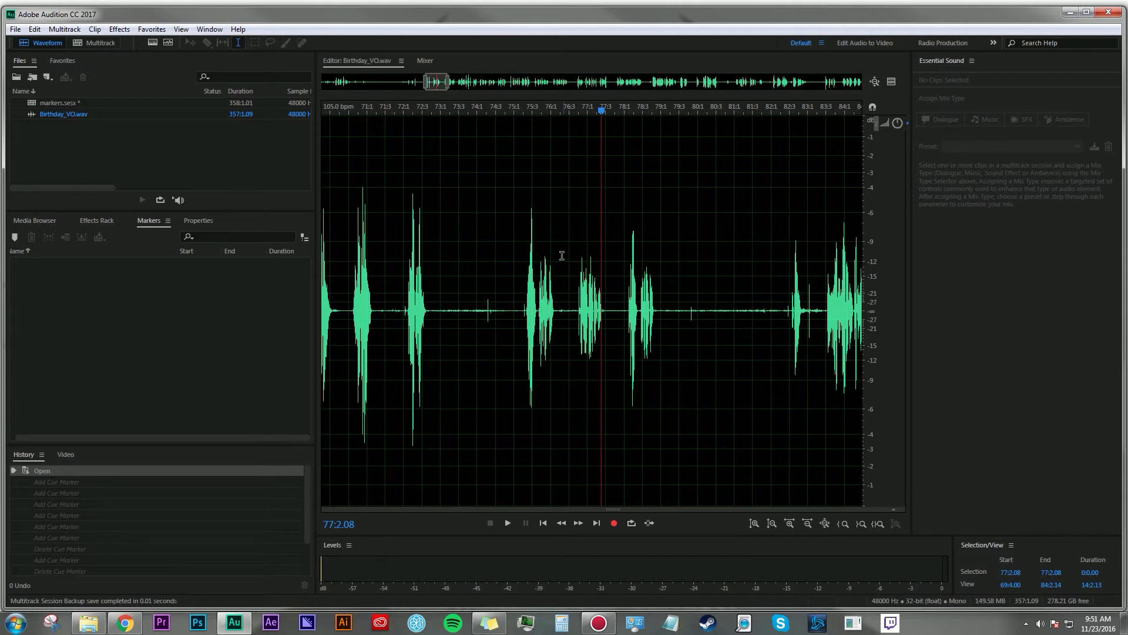
# Step: Play the voice-over briefly from about 76:3.12 to audition the short phrase there, and stop playback
pyautogui.click(575, 110)
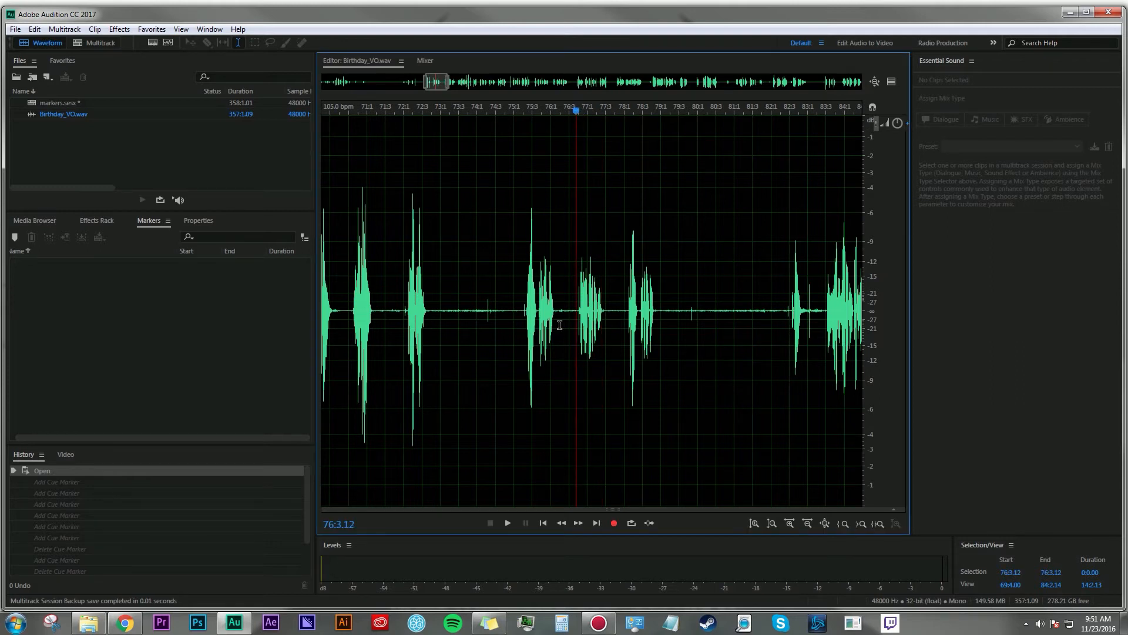
pyautogui.press('space')
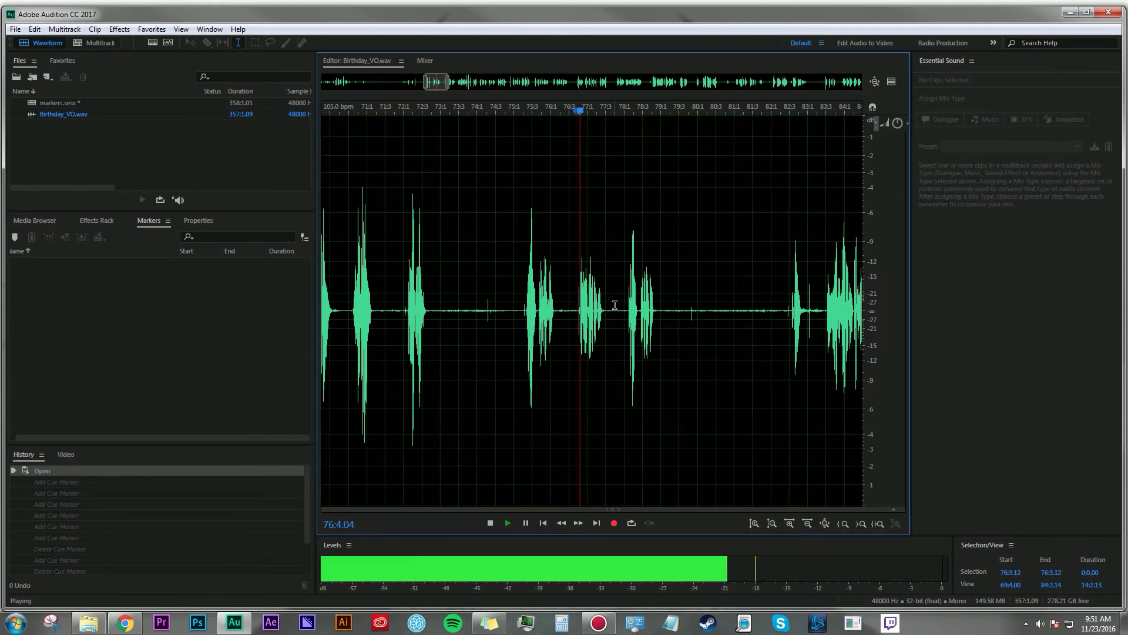
pyautogui.press('space')
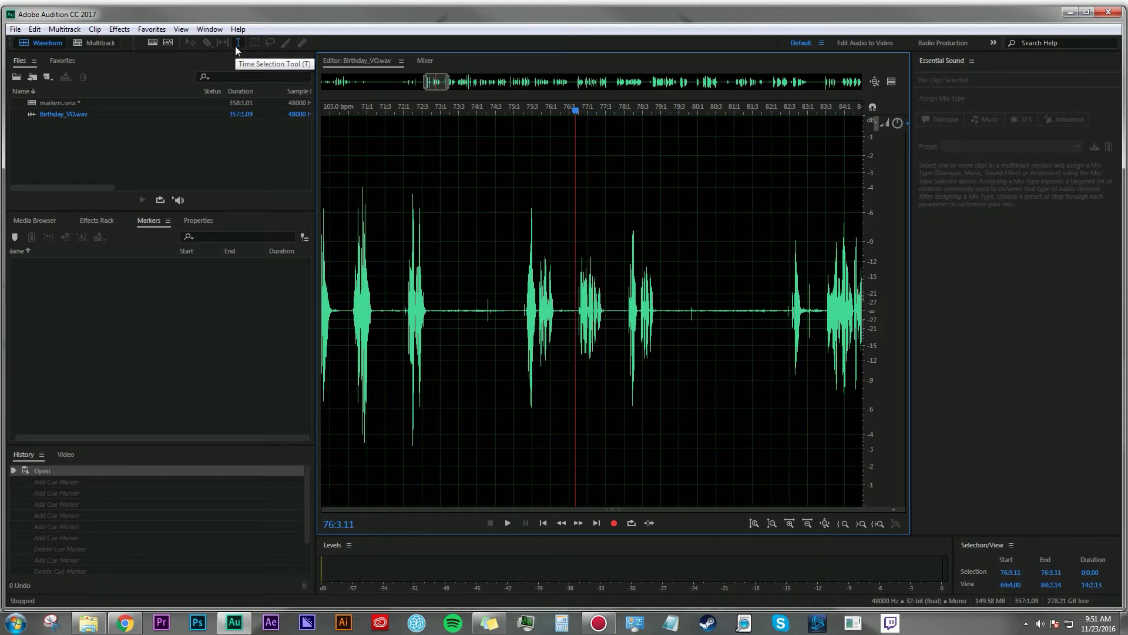
# Step: Select the short phrase from about 76:3.07 to 77:3.03 and add a cue marker spanning it
pyautogui.click(235, 46)
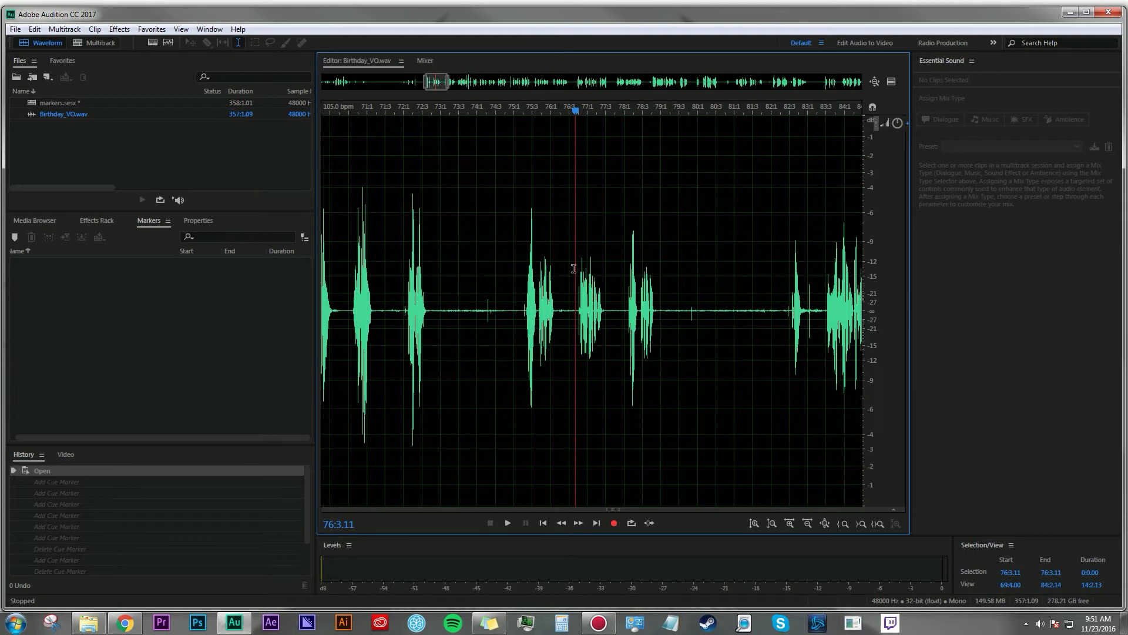
pyautogui.moveTo(573, 305); pyautogui.dragTo(609, 307)
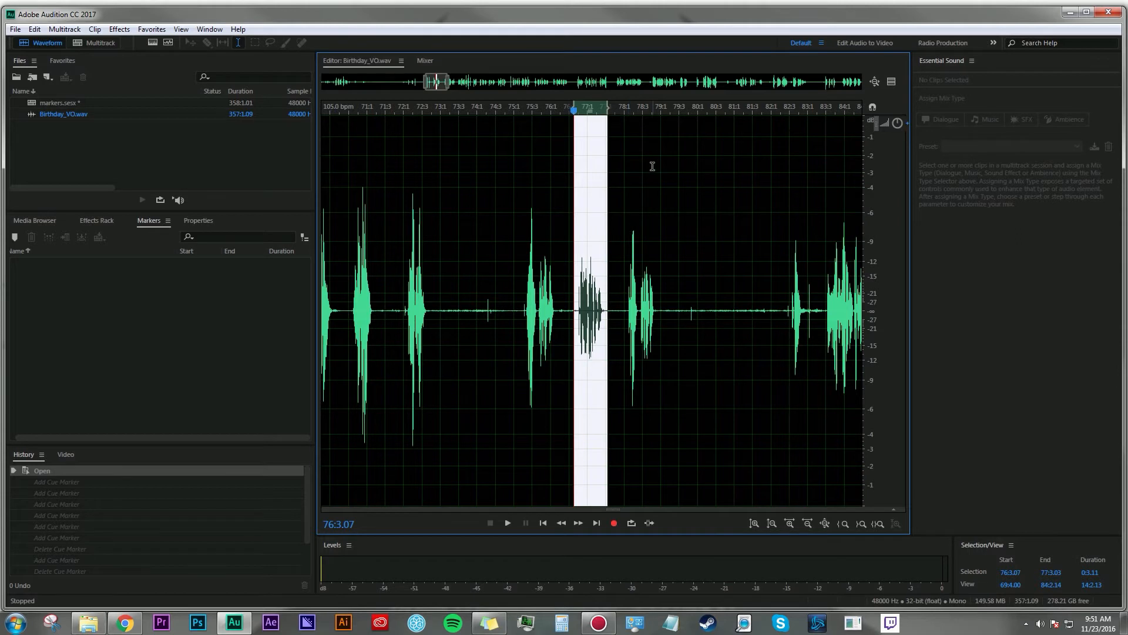
pyautogui.press('m')
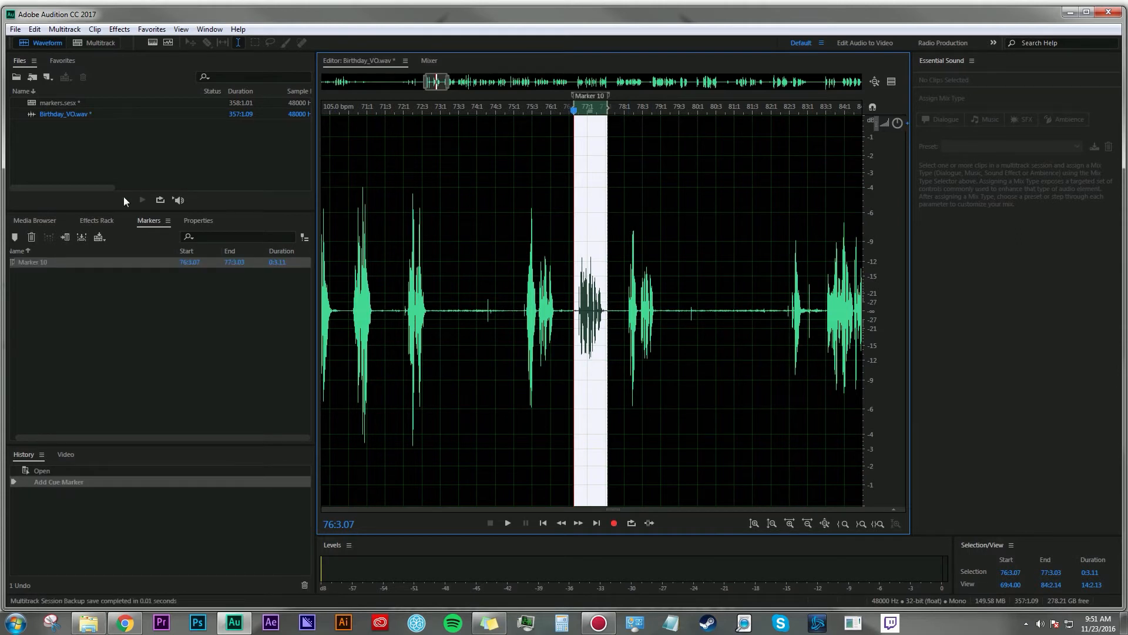
# Step: Rename the new marker over the short phrase as Take 1
pyautogui.click(149, 221)
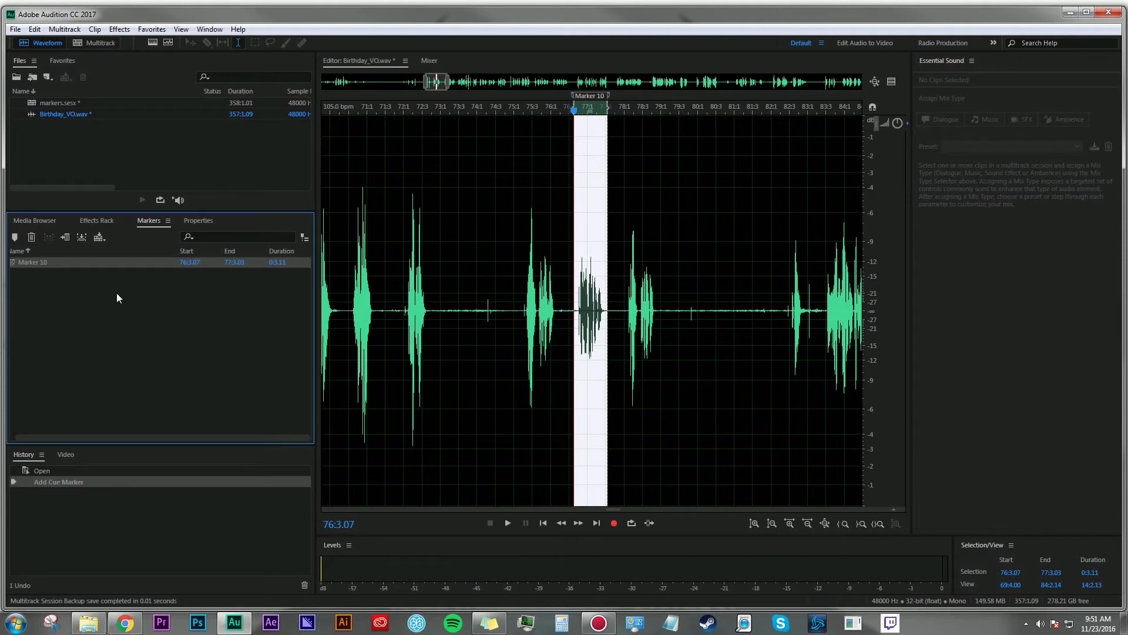
pyautogui.click(46, 287)
pyautogui.click(34, 262)
pyautogui.click(32, 262)
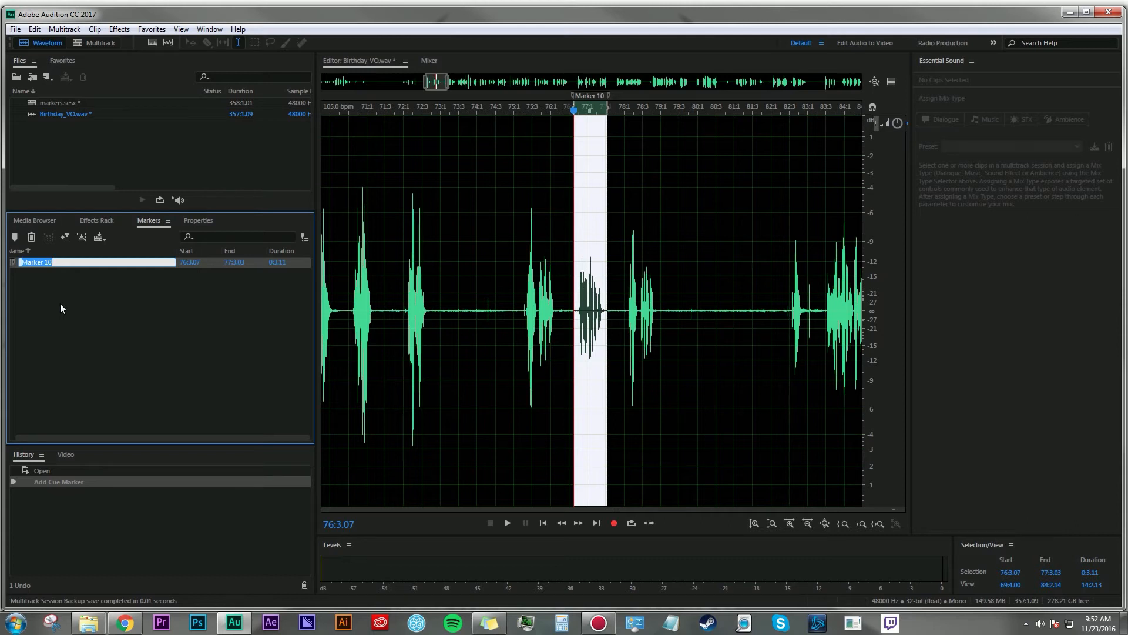
pyautogui.write('Take 1')
pyautogui.press('Return')
pyautogui.click(89, 320)
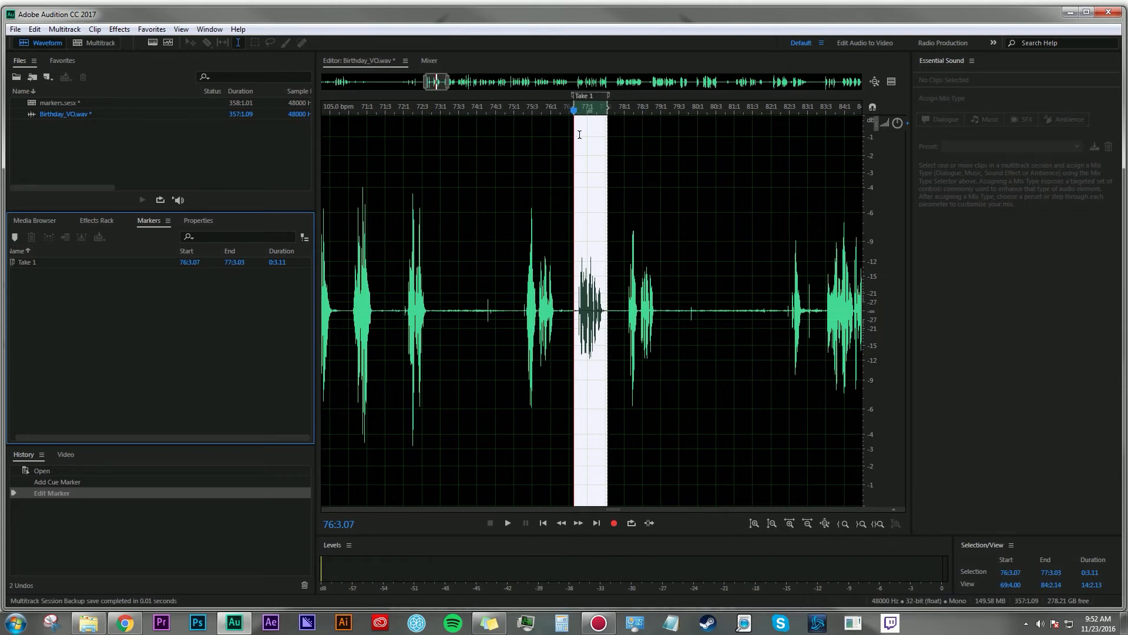
# Step: Mark the phrase from about 83:2.11 to 84:4.13 with a cue marker range named Take 2
pyautogui.click(727, 156)
pyautogui.scroll(-2, 808, 117)
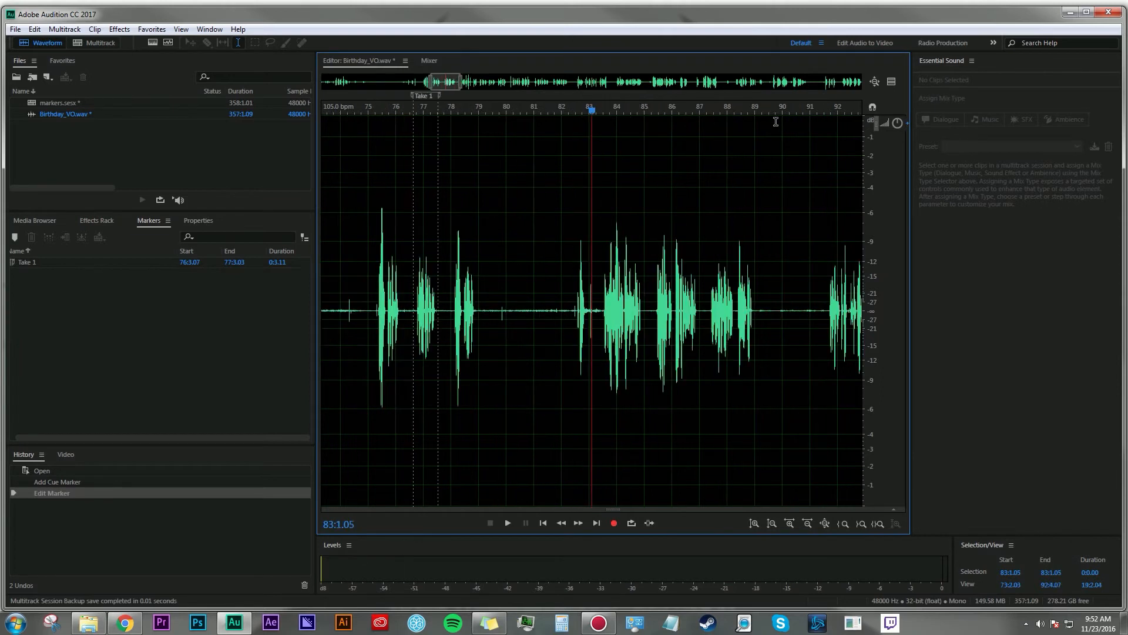
pyautogui.moveTo(599, 310); pyautogui.dragTo(628, 311)
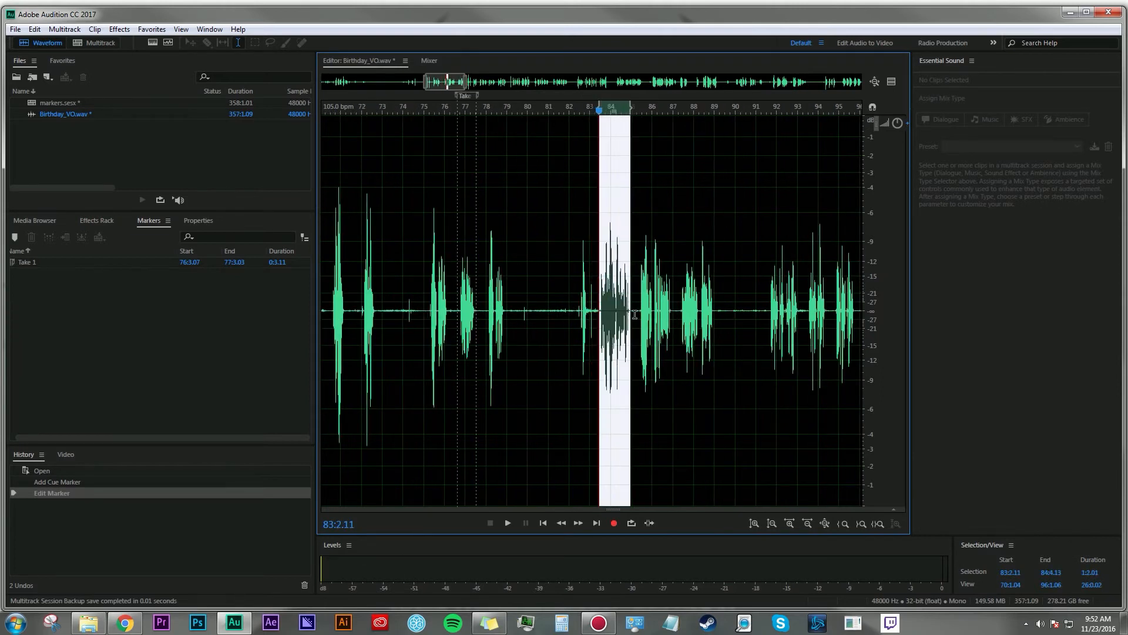
pyautogui.press('m')
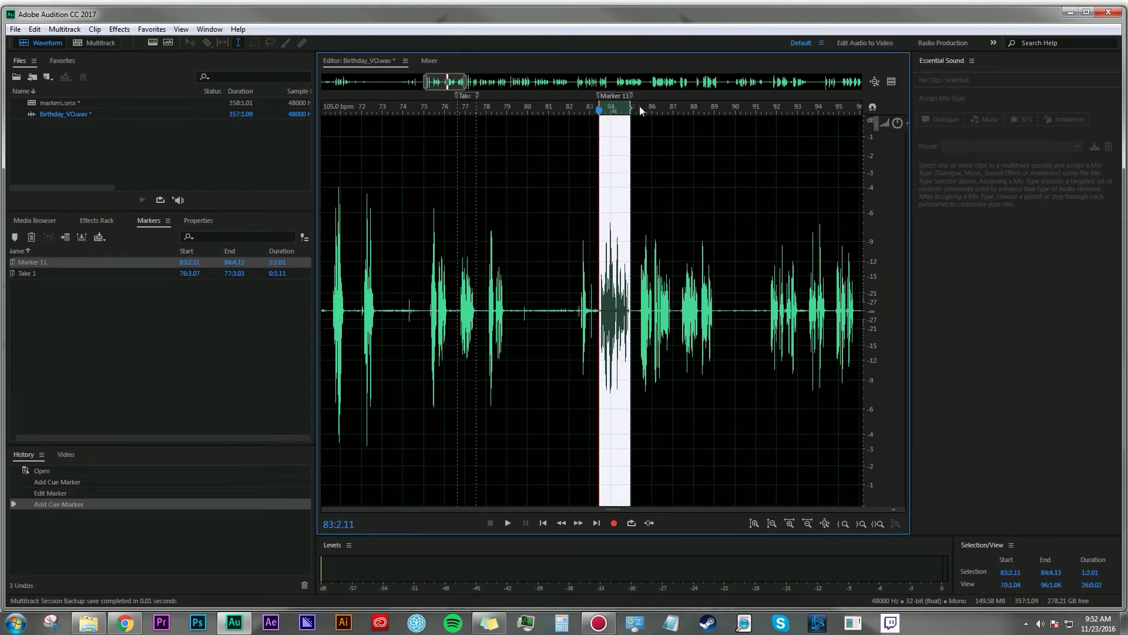
pyautogui.click(32, 266)
pyautogui.click(35, 267)
pyautogui.write('Take 2')
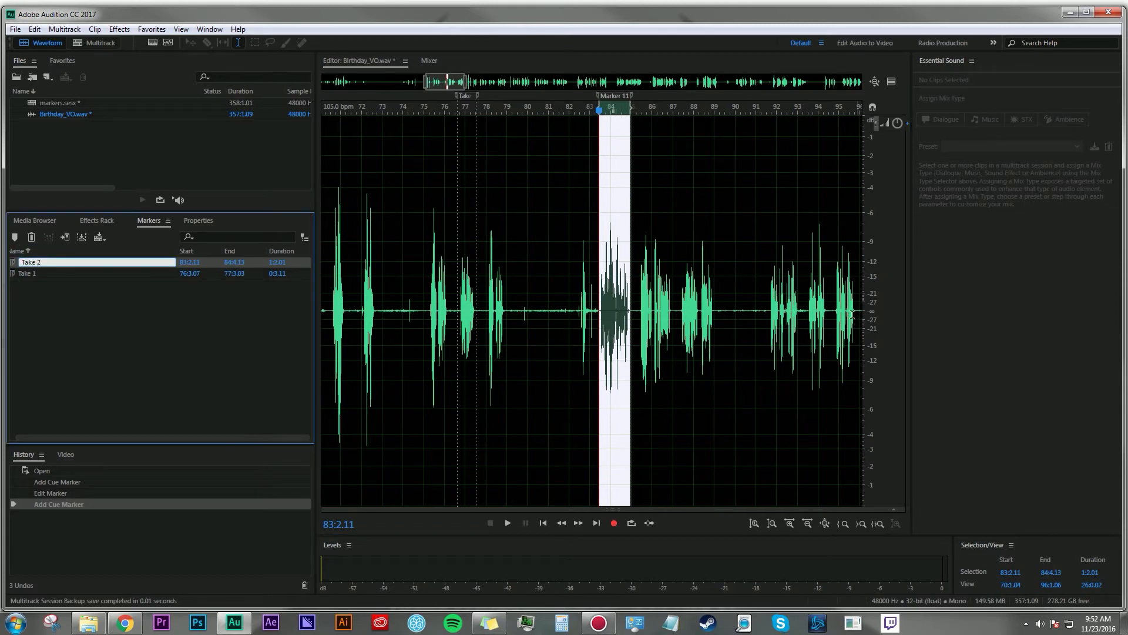
pyautogui.click(743, 292)
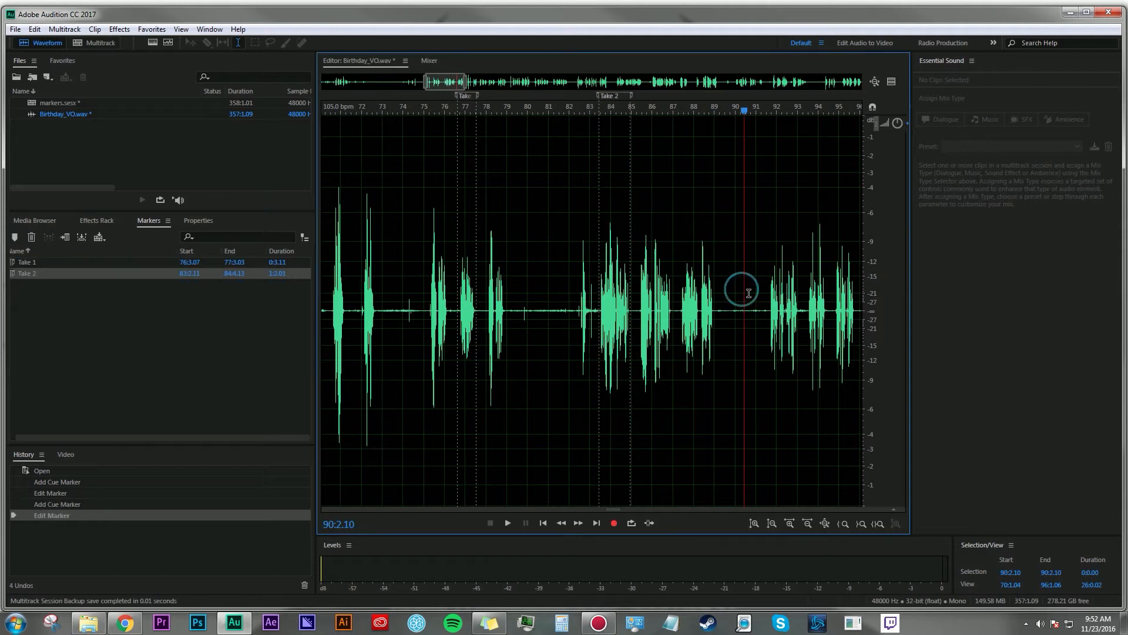
# Step: Mark the phrase from about 101:2.15 to 102:2.02 with a cue marker range named Take 3
pyautogui.moveTo(459, 82); pyautogui.dragTo(486, 81)
pyautogui.moveTo(610, 309); pyautogui.dragTo(625, 310)
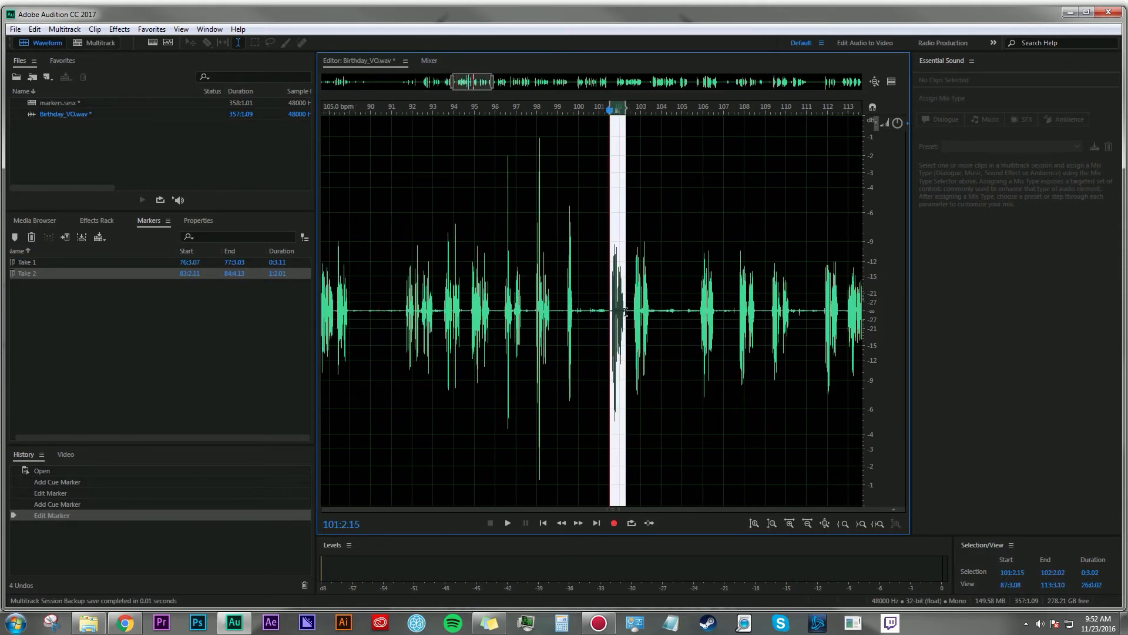
pyautogui.press('m')
pyautogui.click(674, 276)
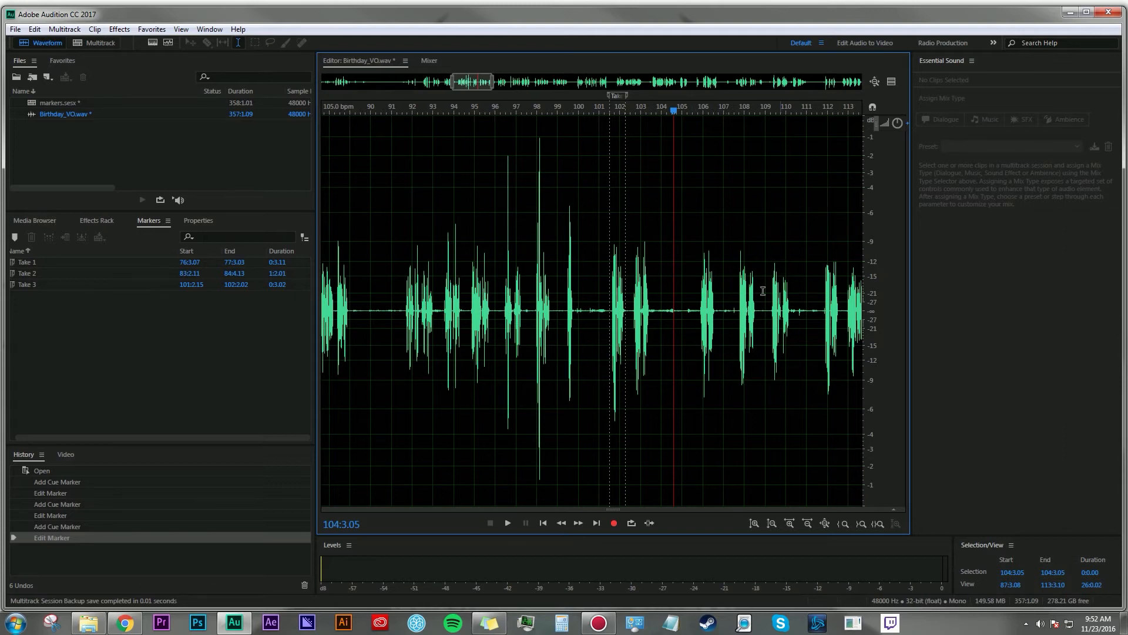
# Step: Delete the Take 1 marker and clear the time selection it leaves in the waveform
pyautogui.click(108, 325)
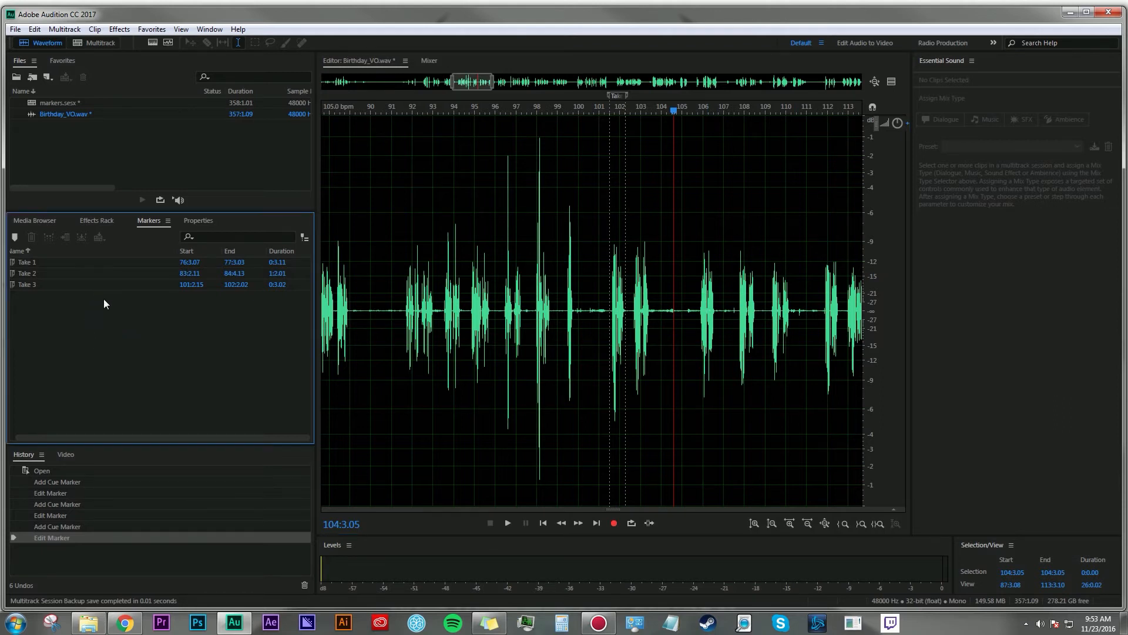
pyautogui.click(27, 262)
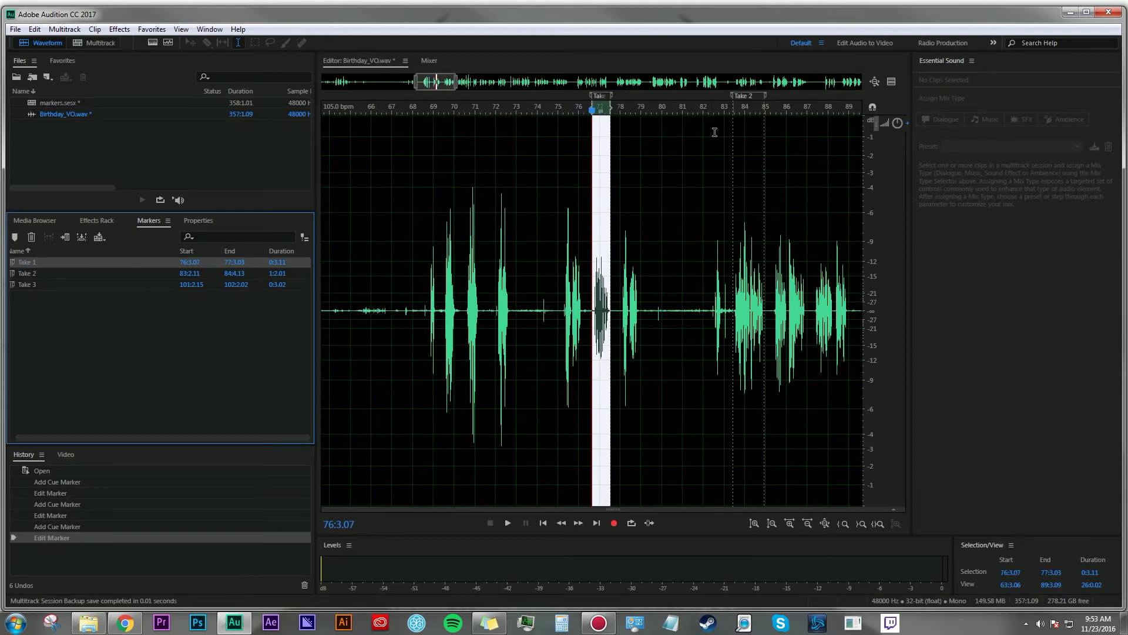
pyautogui.click(31, 237)
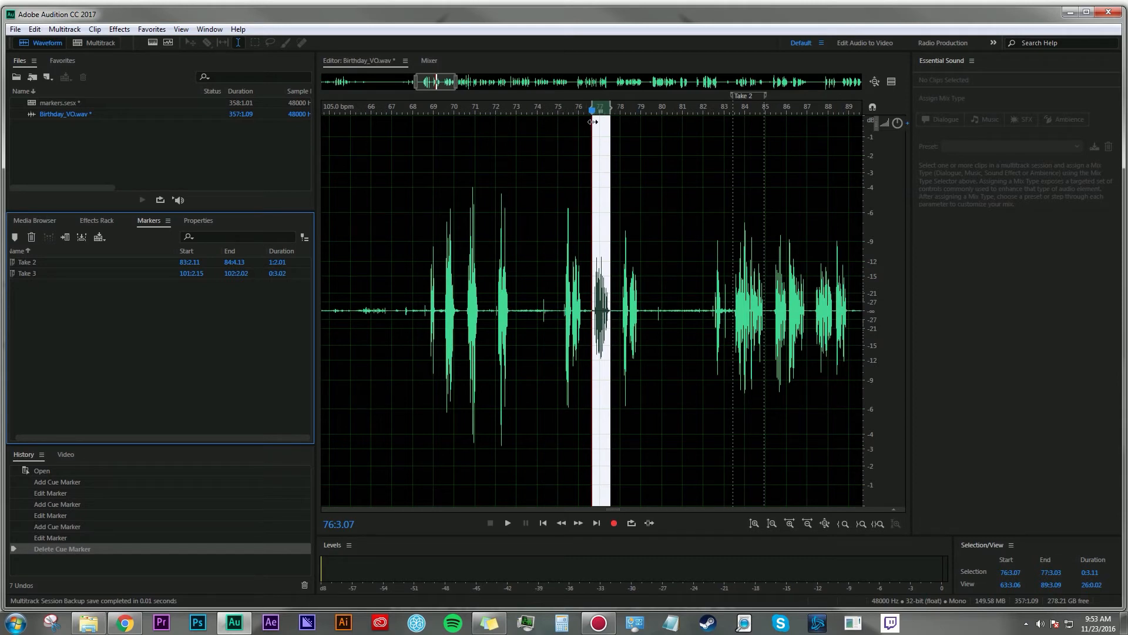
pyautogui.click(593, 122)
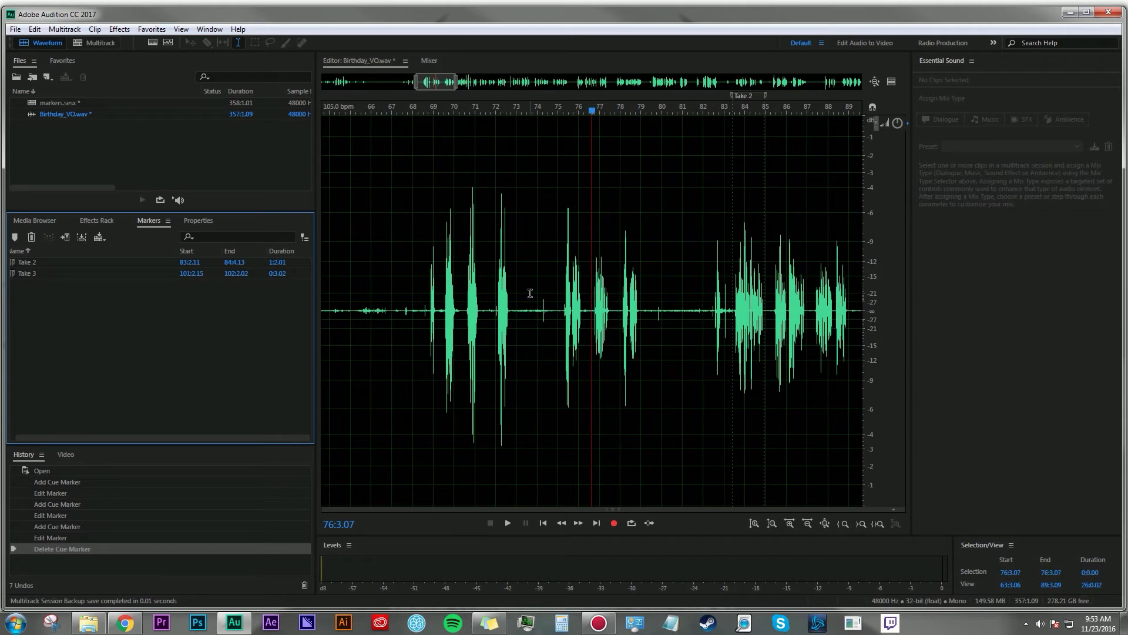
# Step: Locate the Take 3 marker in the waveform, select its range to view it, and clear the selection
pyautogui.click(19, 274)
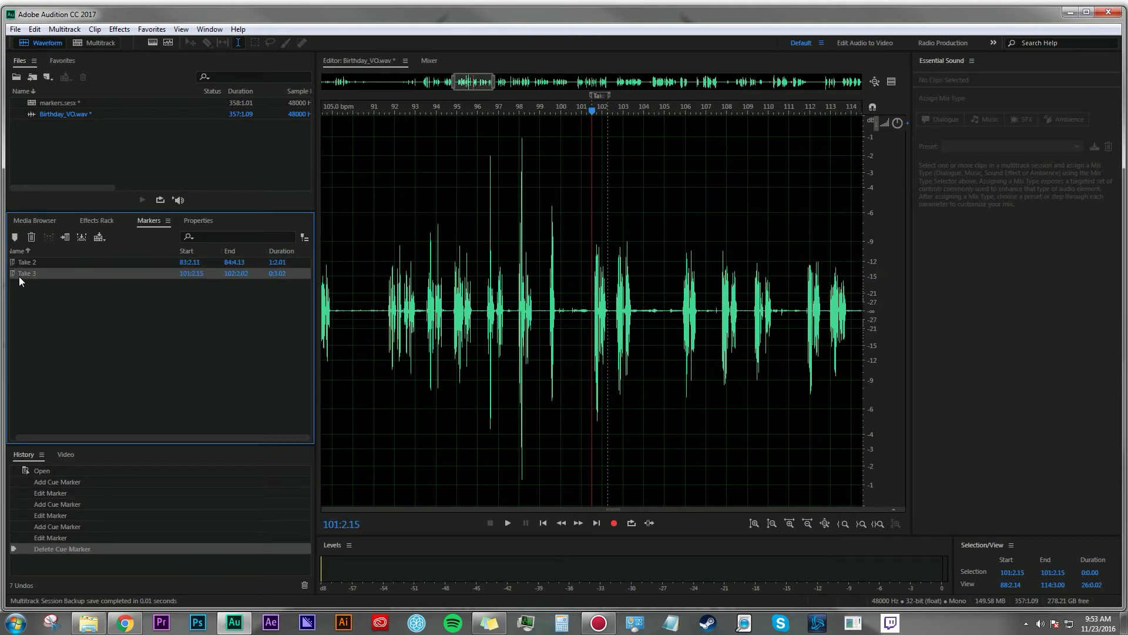
pyautogui.doubleClick(25, 277)
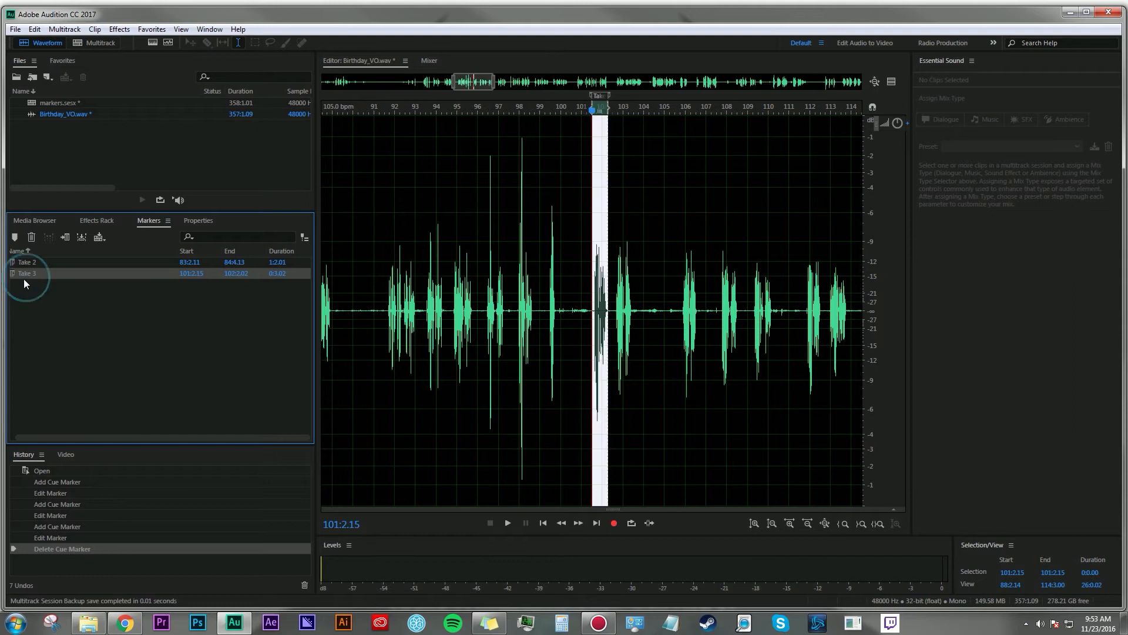
pyautogui.click(82, 301)
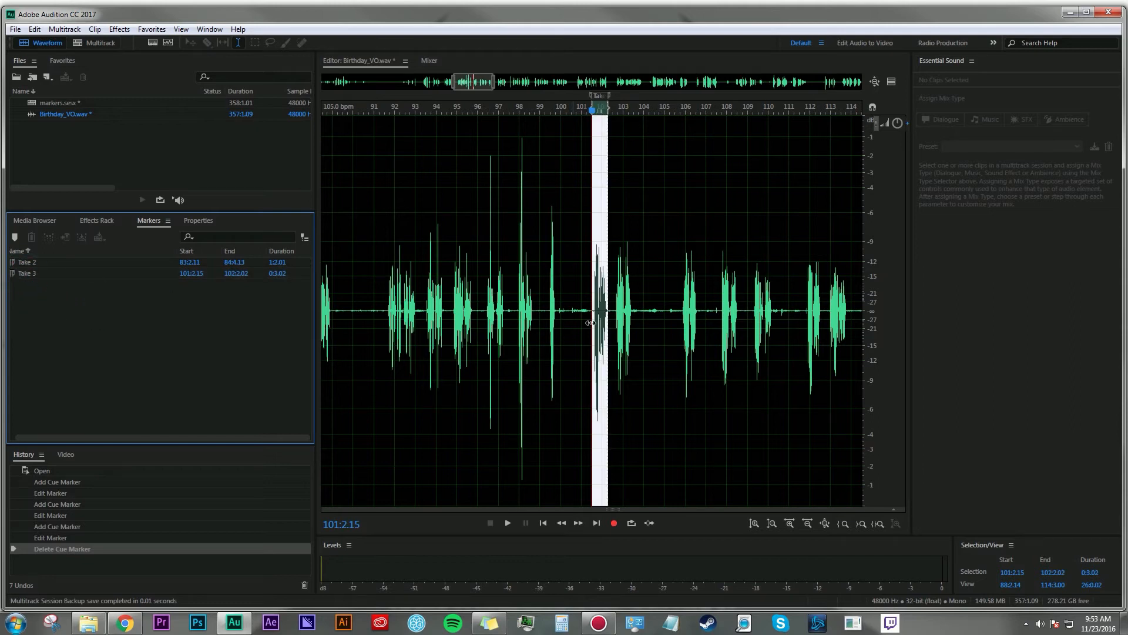
pyautogui.click(711, 299)
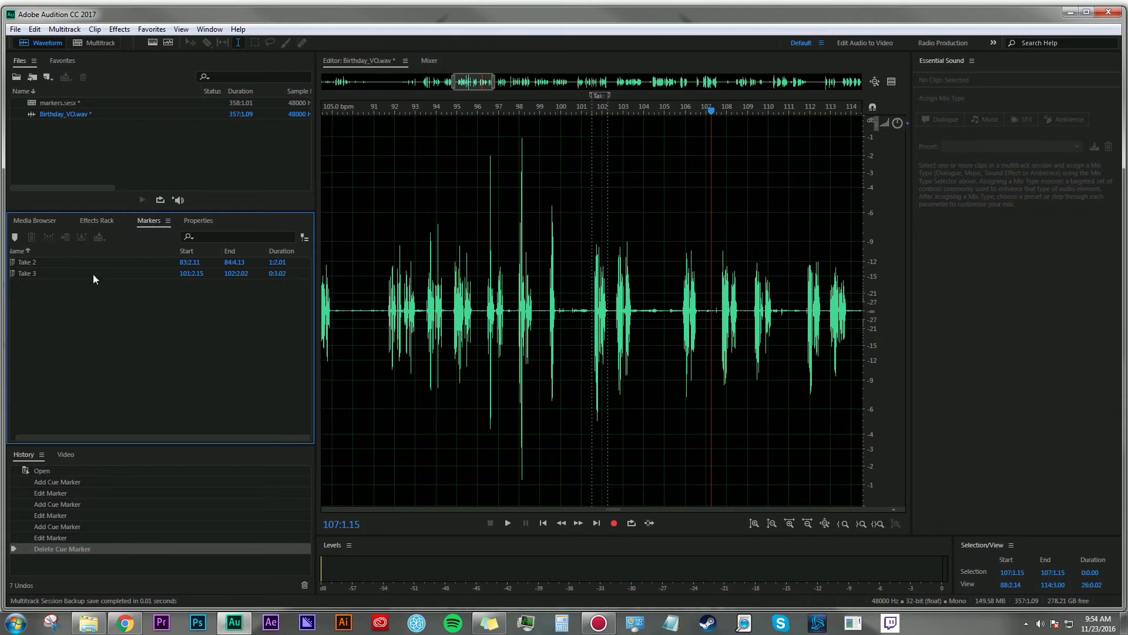
# Step: Review the range export options for the Take 2 and Take 3 markers, and leave without exporting
pyautogui.moveTo(49, 301); pyautogui.dragTo(22, 260)
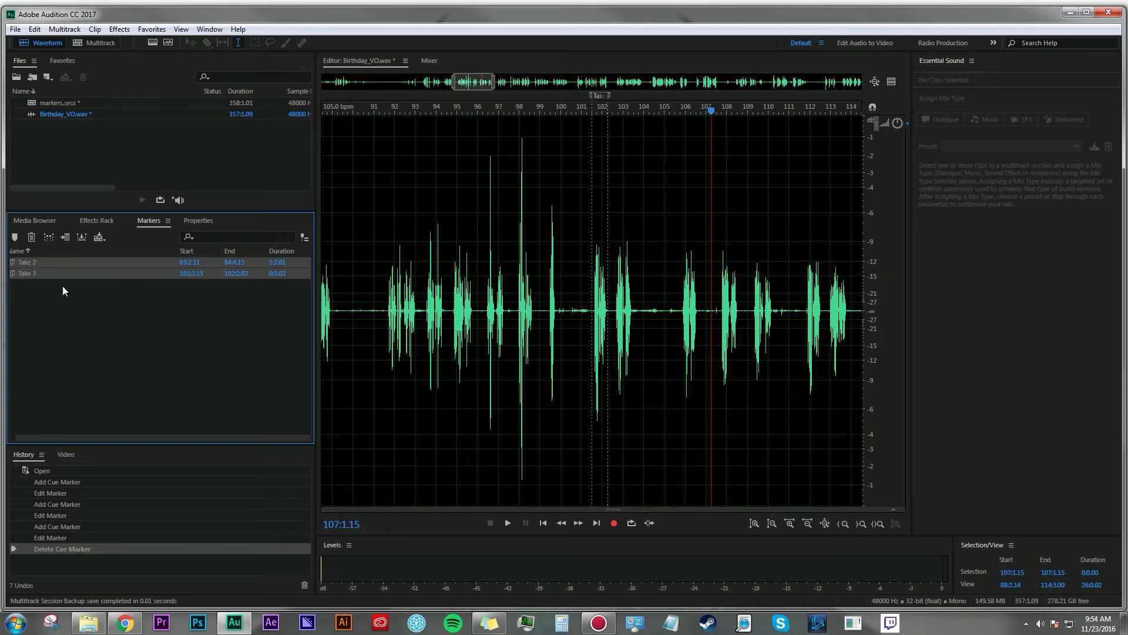
pyautogui.click(82, 238)
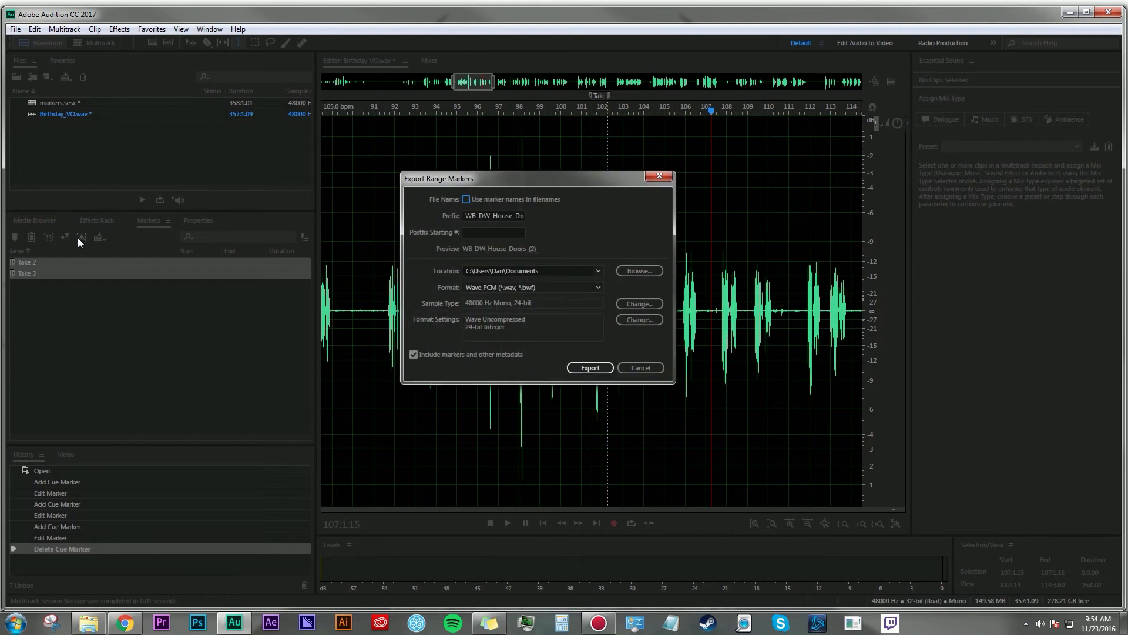
pyautogui.moveTo(530, 179); pyautogui.dragTo(498, 183)
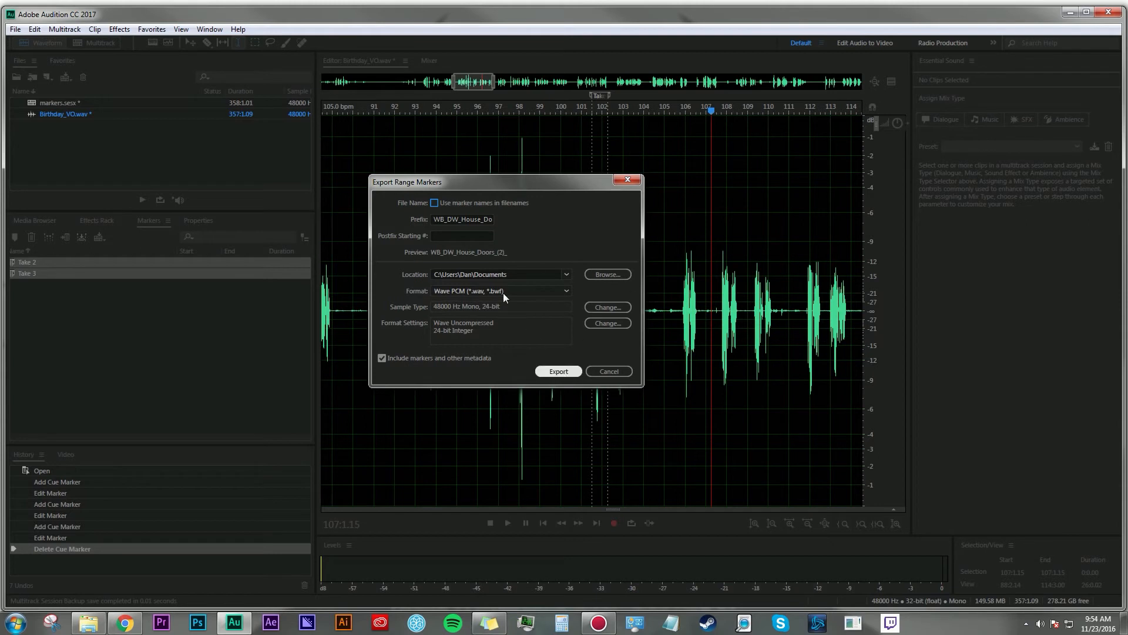
pyautogui.click(608, 371)
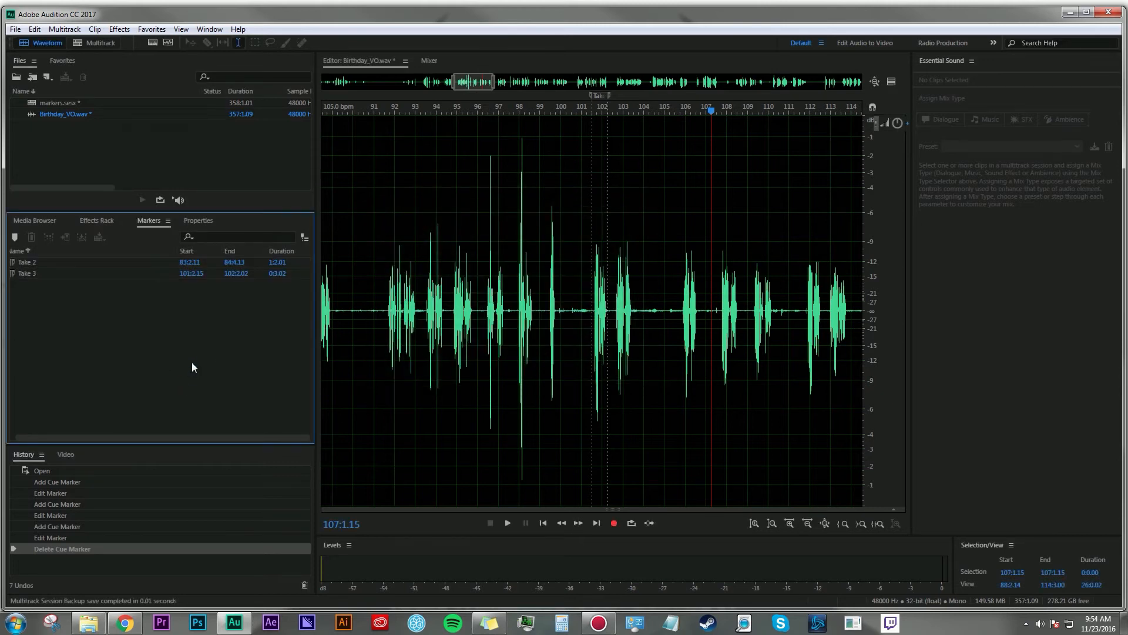
# Step: Select the group of phrases from about 127:2.13 to 138:4.14 and add a cue marker spanning them
pyautogui.moveTo(192, 361); pyautogui.dragTo(35, 267)
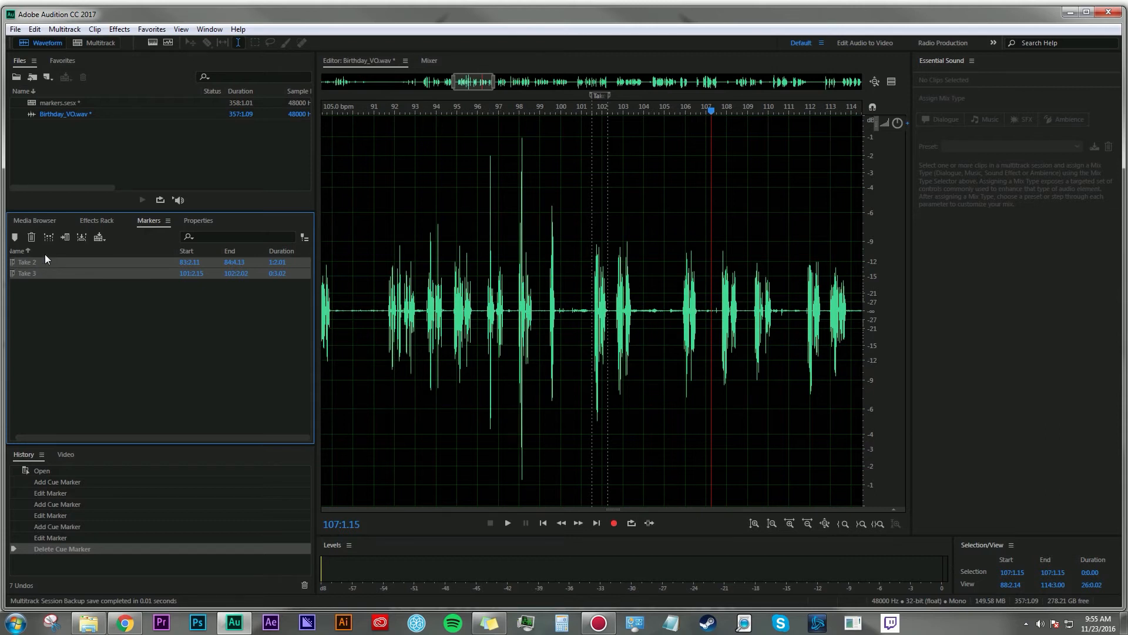
pyautogui.moveTo(561, 305); pyautogui.dragTo(713, 305)
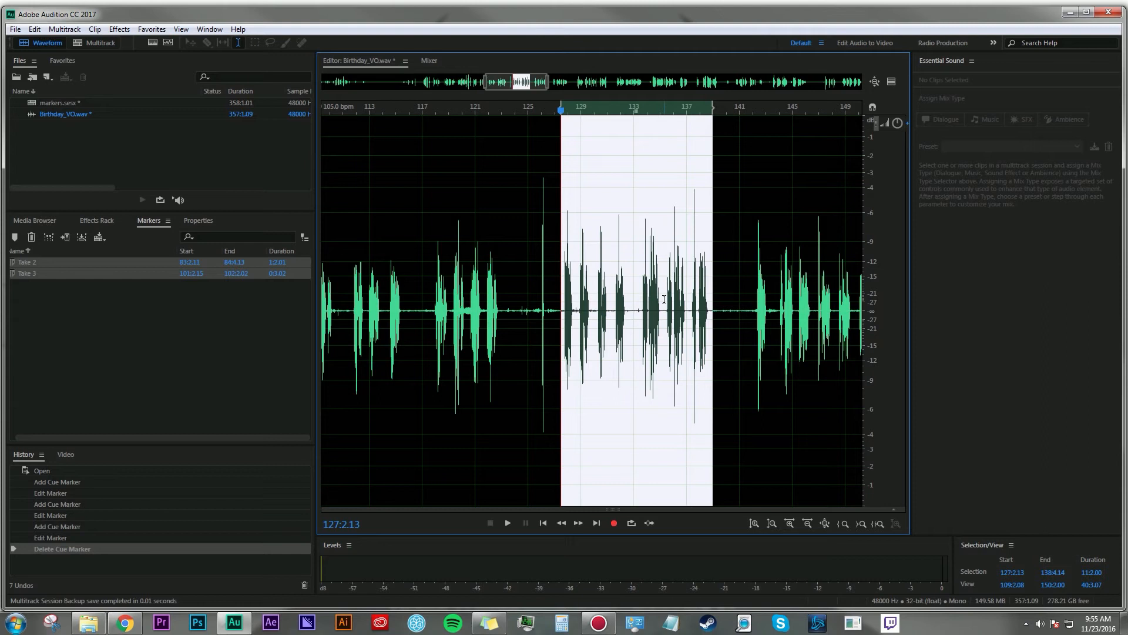
pyautogui.press('m')
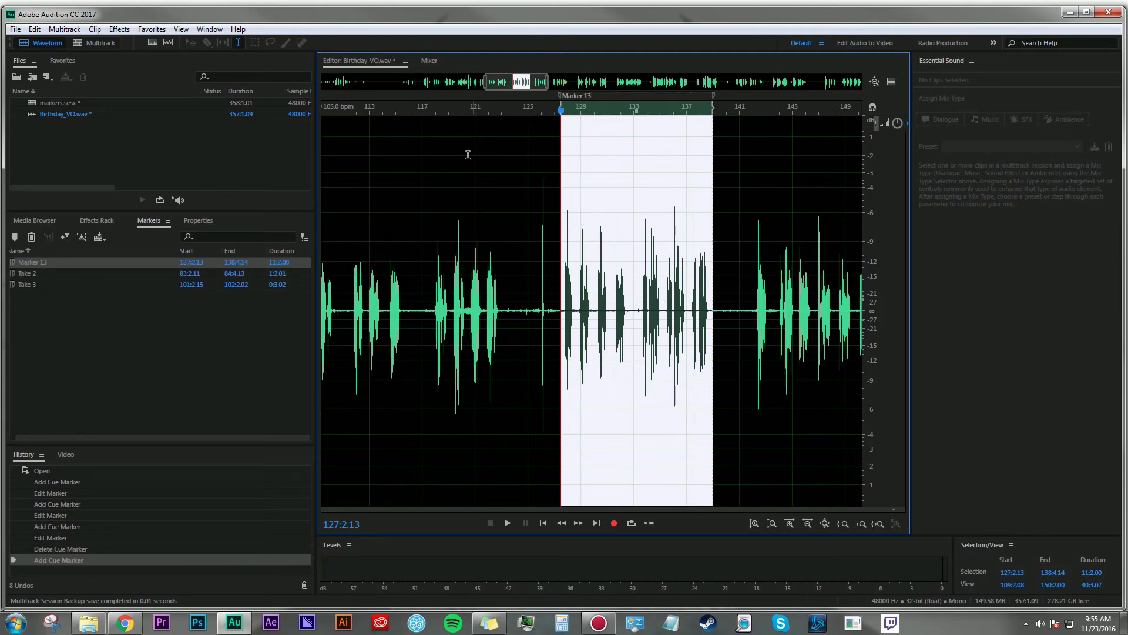
# Step: Undo the new range marker and place separate point cue markers at 127:2.13 and 138:4.02 instead
pyautogui.hotkey('ctrl', 'z')
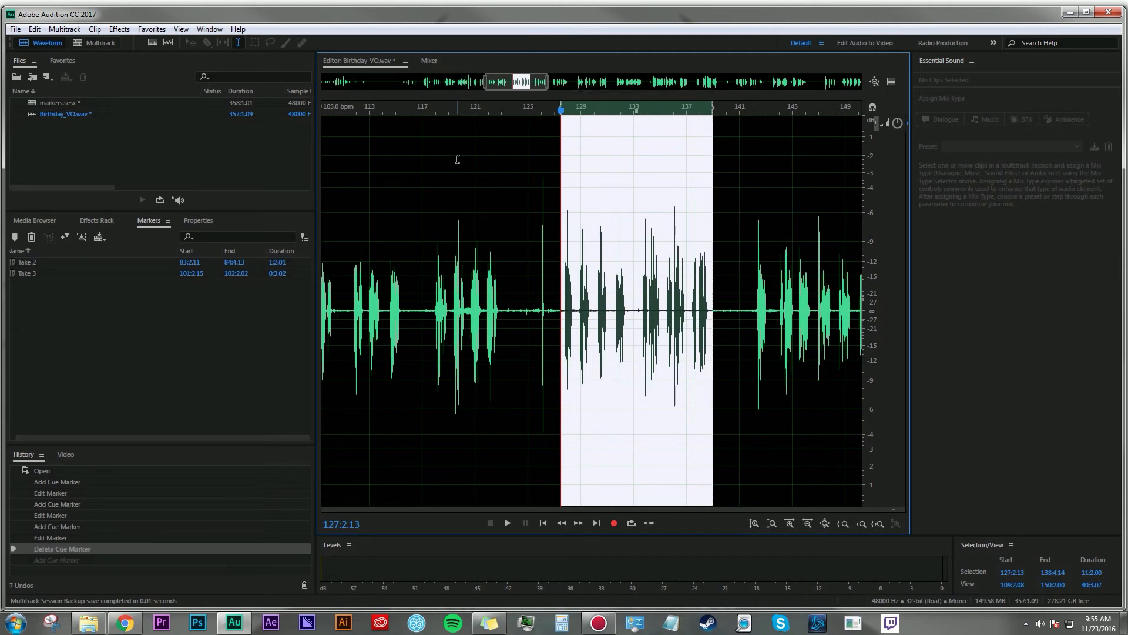
pyautogui.press('Escape')
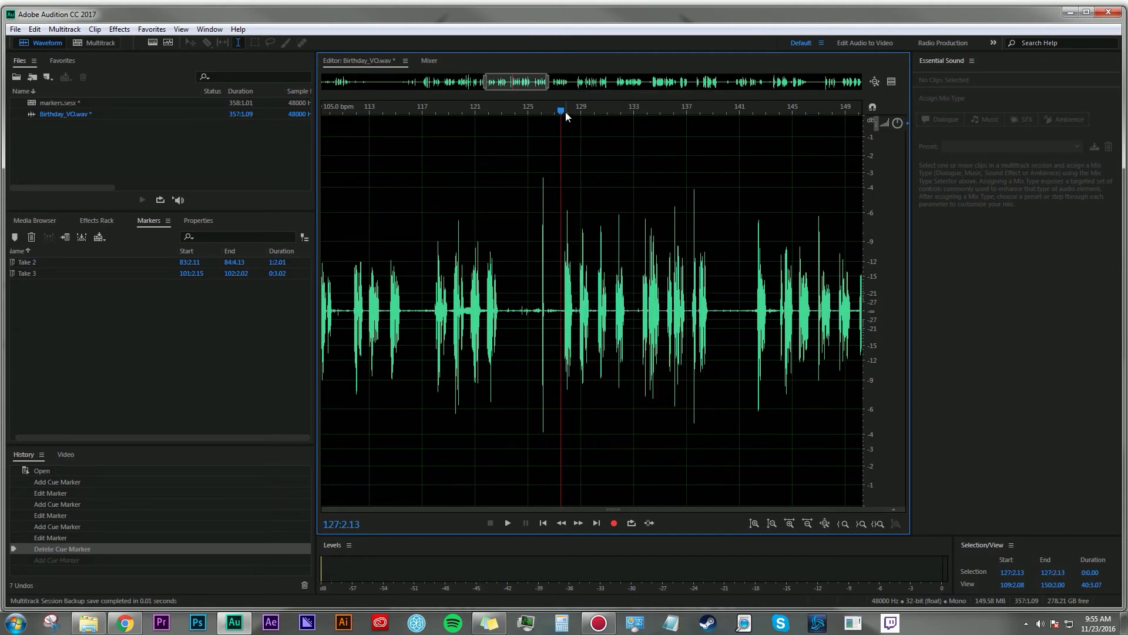
pyautogui.press('m')
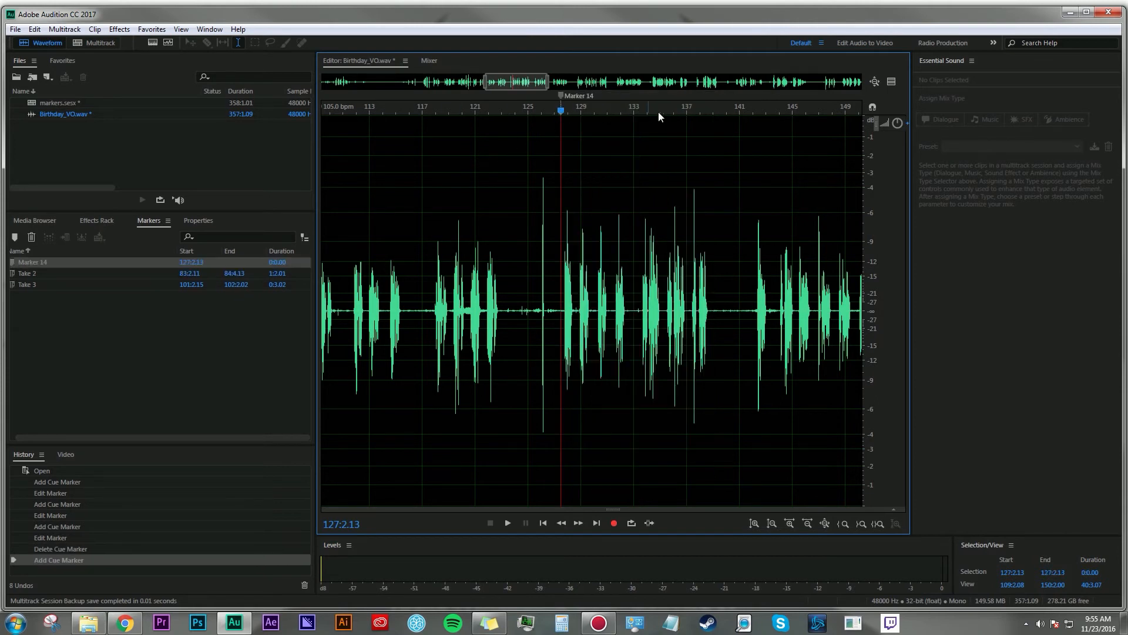
pyautogui.click(710, 107)
pyautogui.press('m')
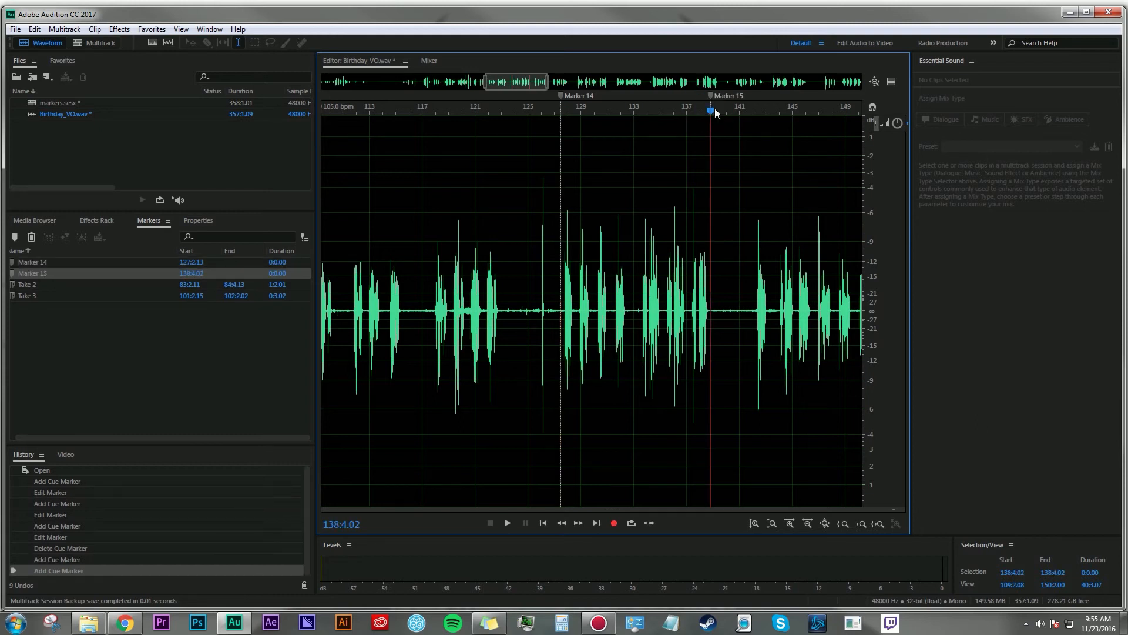
# Step: Merge the two point markers, Marker 14 and Marker 15, into a single range marker
pyautogui.click(42, 262)
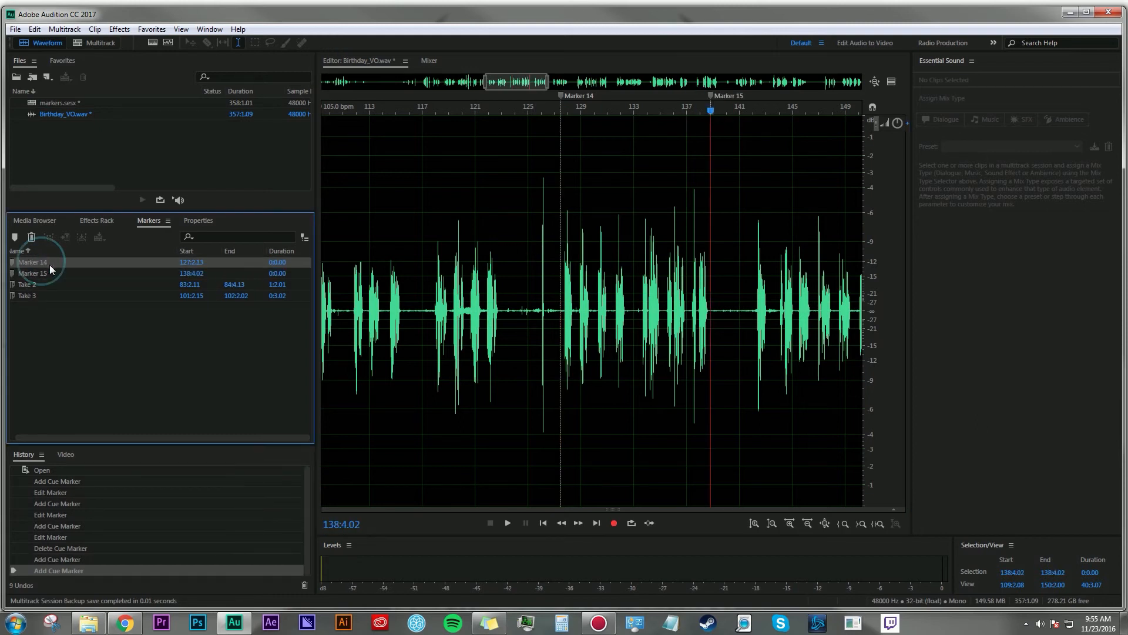
pyautogui.click(61, 263)
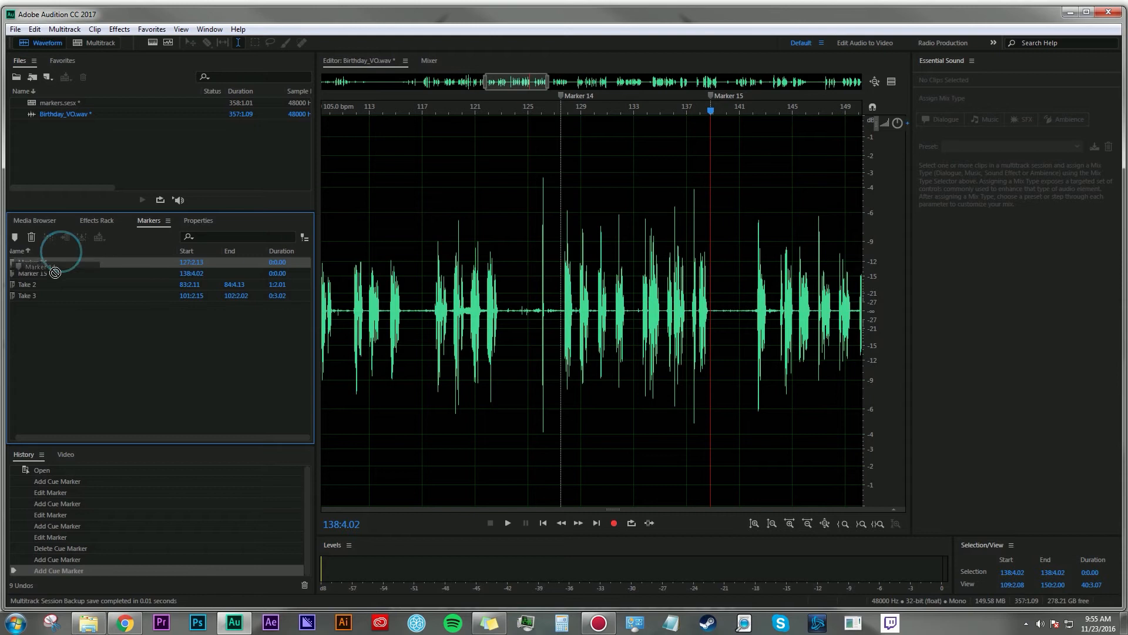
pyautogui.keyDown('shift'); pyautogui.click(31, 272); pyautogui.keyUp('shift')
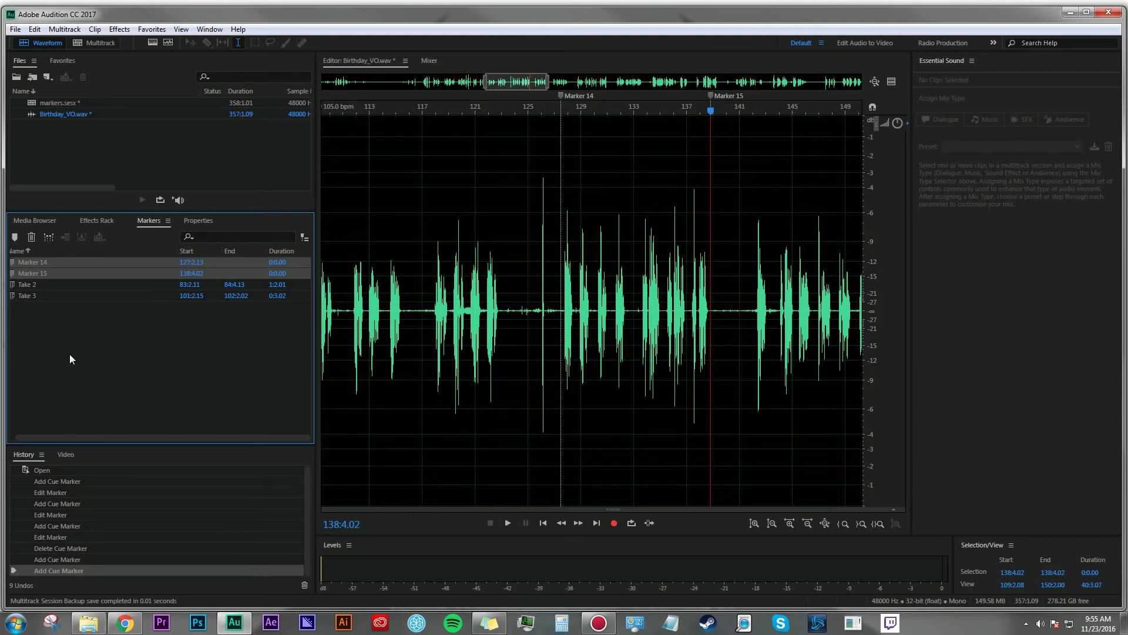
pyautogui.click(49, 237)
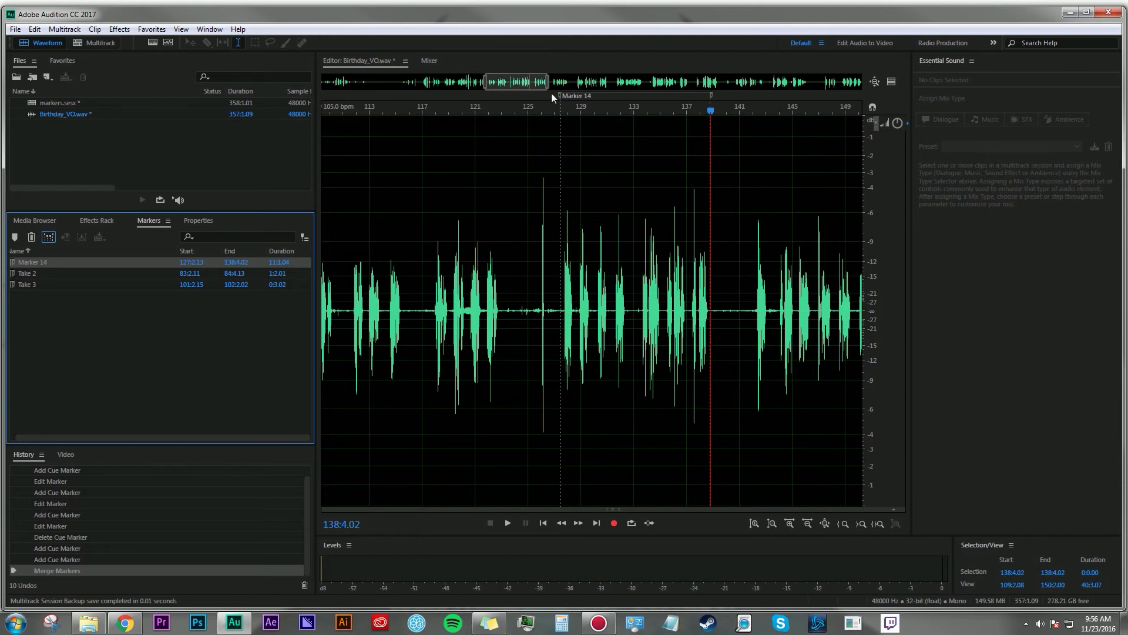
# Step: Add Marker 14, Take 2 and Take 3 to the playlist and enlarge the area showing the playlist
pyautogui.moveTo(74, 322); pyautogui.dragTo(25, 262)
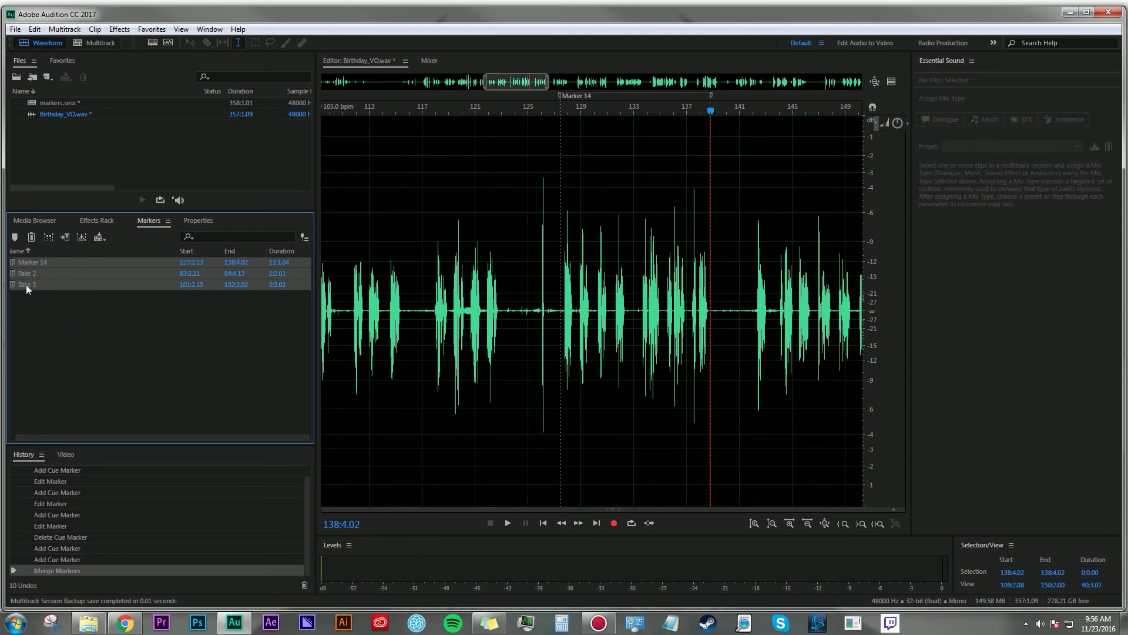
pyautogui.click(65, 238)
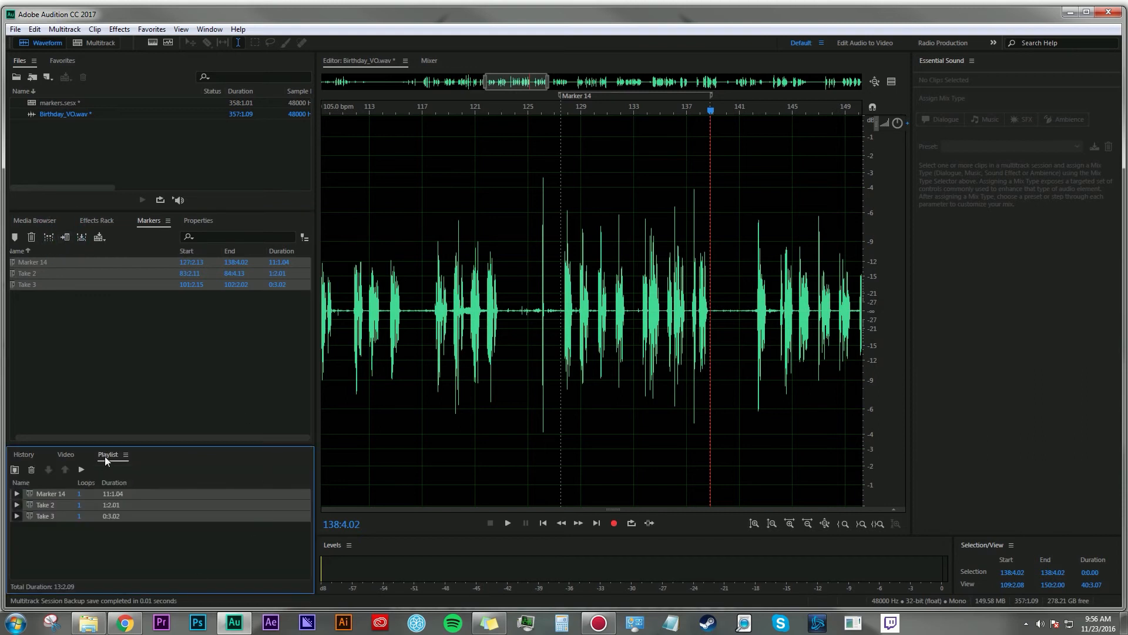
pyautogui.moveTo(118, 445); pyautogui.dragTo(126, 351)
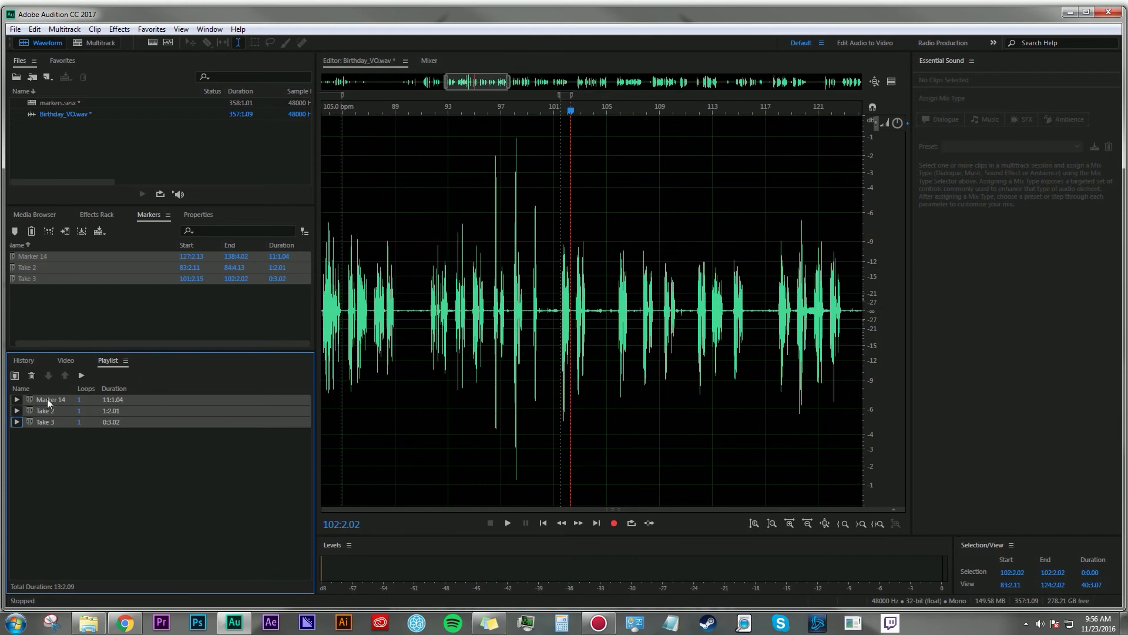
# Step: Preview marker ranges from the playlist, stop playback, and deselect the playlist entries
pyautogui.click(17, 400)
pyautogui.click(16, 422)
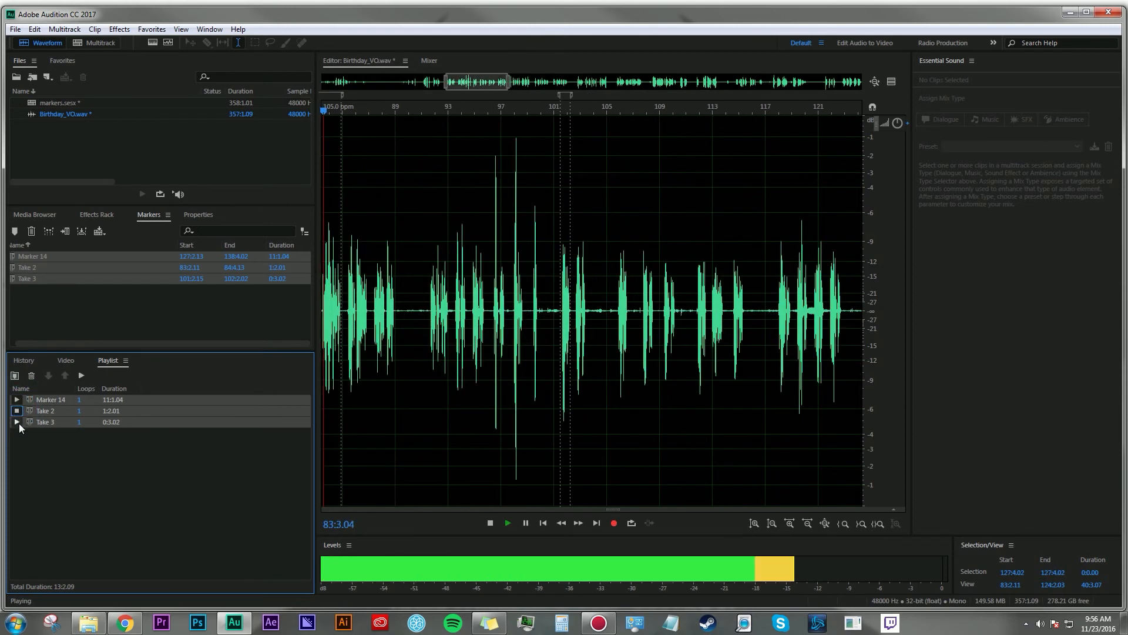
pyautogui.click(16, 422)
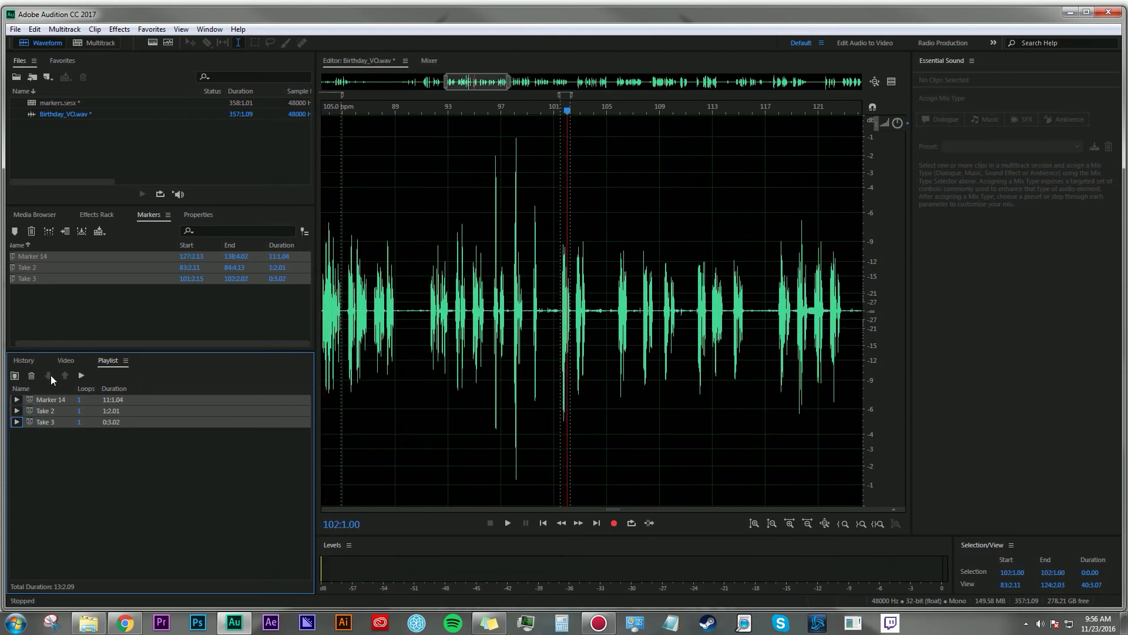
pyautogui.click(91, 465)
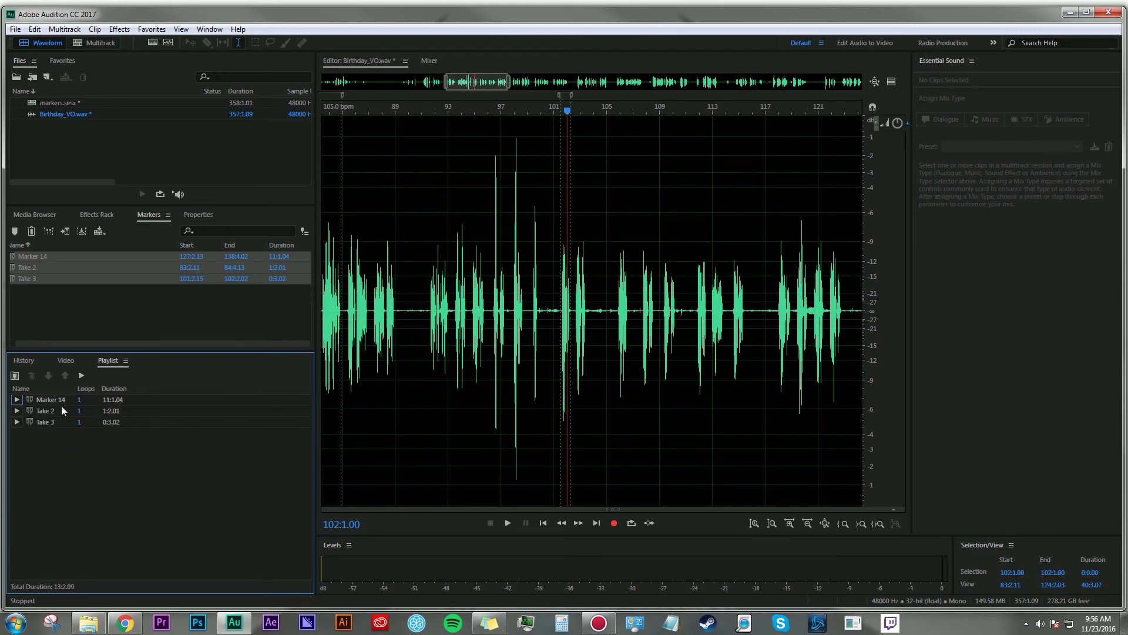
# Step: Sort the markers by name in descending order and insert all three ranges into the markers.sesx multitrack session
pyautogui.click(79, 245)
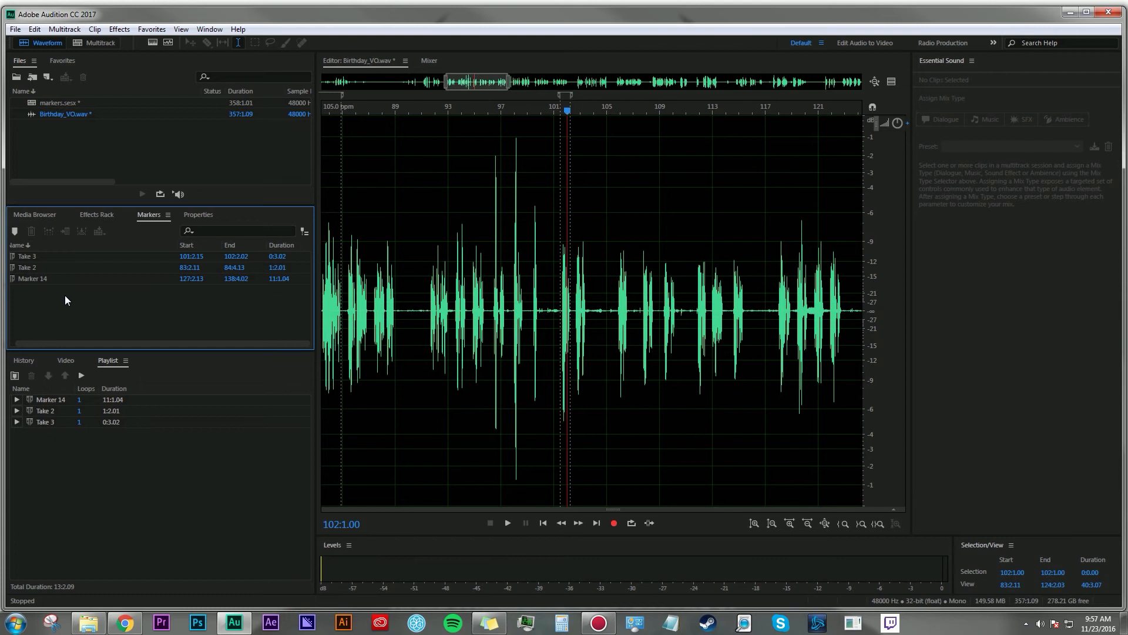
pyautogui.hotkey('ctrl', 'a')
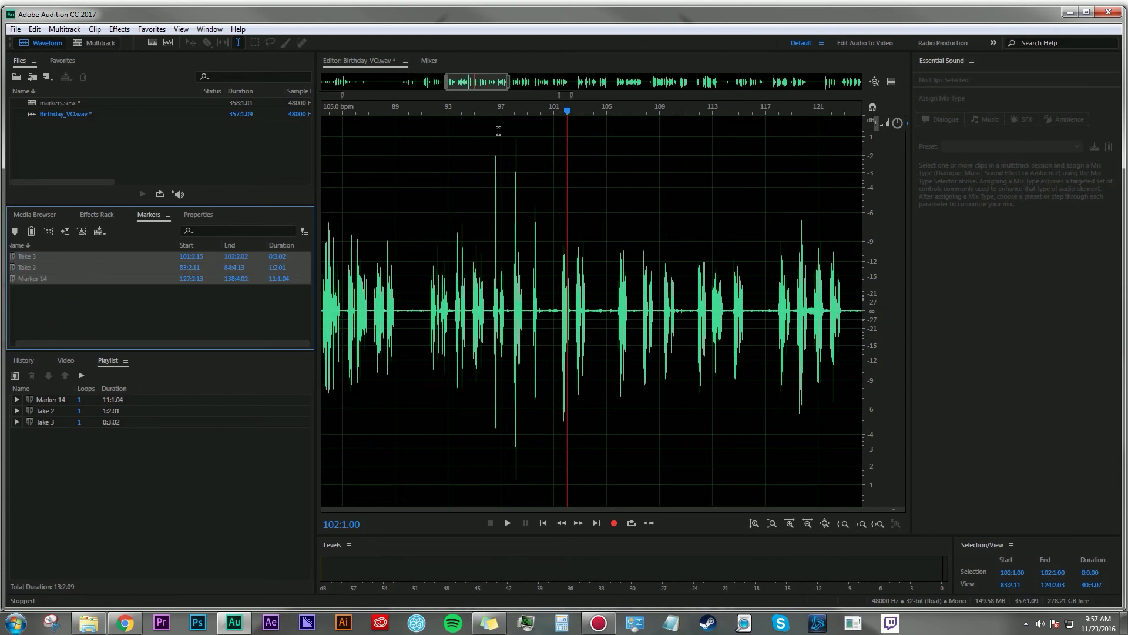
pyautogui.click(99, 232)
pyautogui.click(98, 233)
pyautogui.click(126, 261)
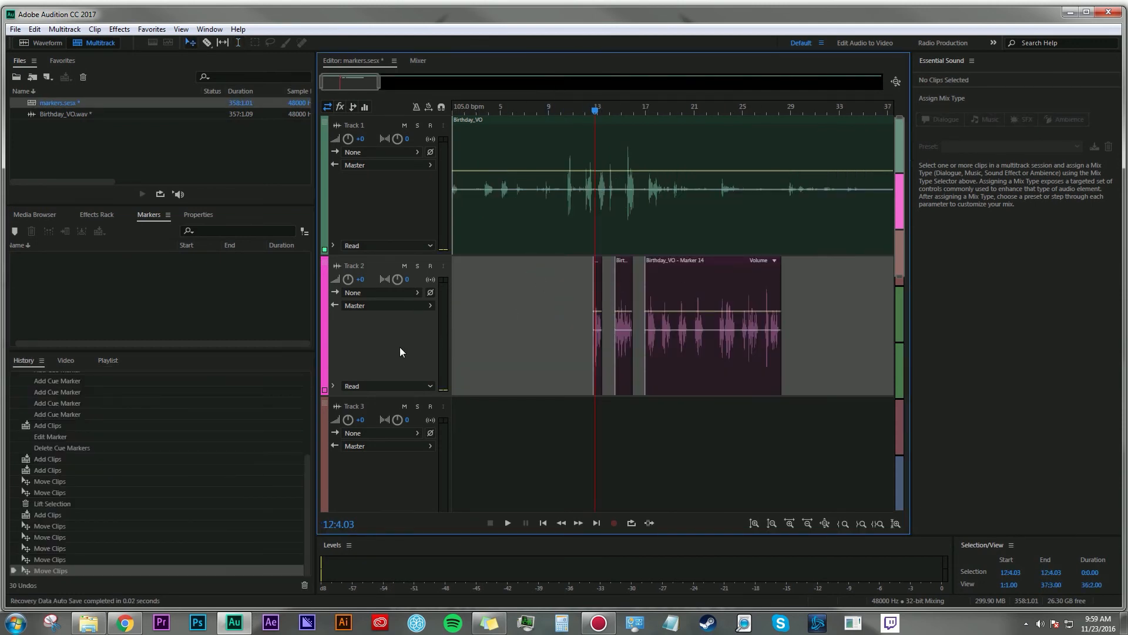
# Step: Check the three marker clips on Track 2 and undo the last clip addition
pyautogui.click(598, 262)
pyautogui.click(623, 261)
pyautogui.click(675, 260)
pyautogui.click(839, 293)
pyautogui.hotkey('ctrl', 'z')
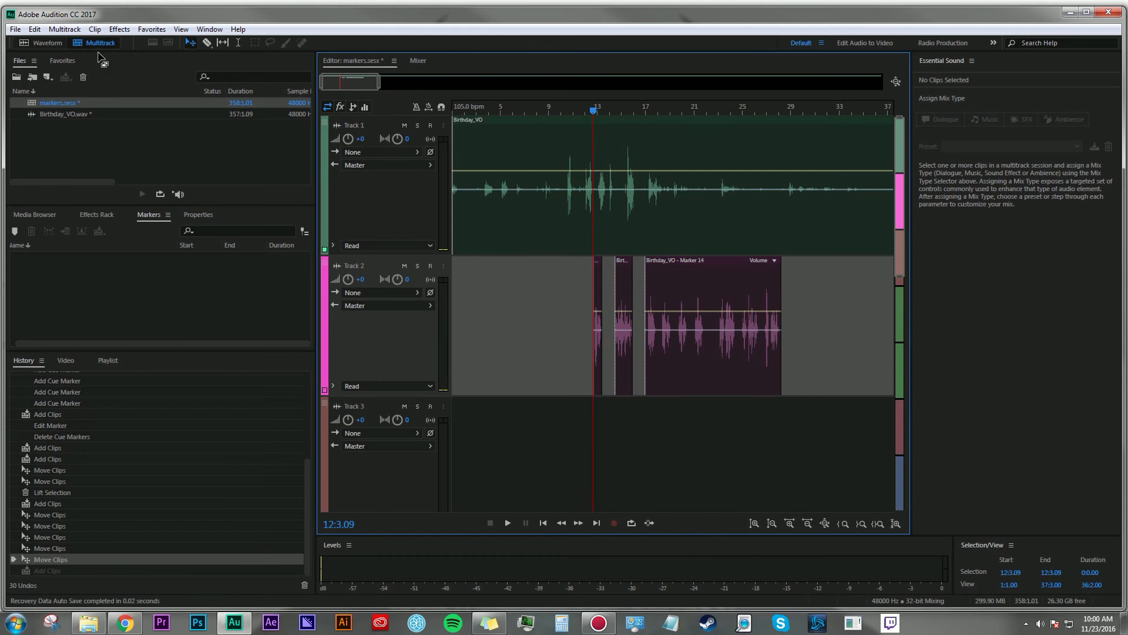
# Step: Add point cue markers to the multitrack session at 12:3.09, 16:1.06 and 22:1.04
pyautogui.click(513, 290)
pyautogui.press('m')
pyautogui.click(634, 110)
pyautogui.press('m')
pyautogui.click(706, 110)
pyautogui.press('m')
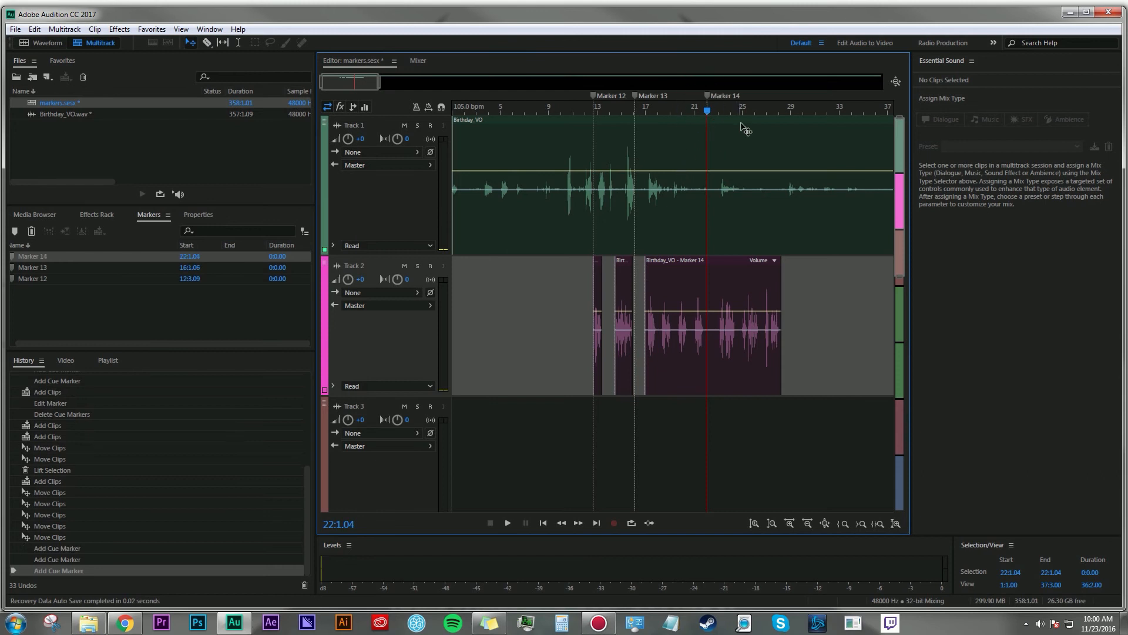
# Step: Select the range from 17:1.04 to 19:1.09 on Track 1 with the Time Selection tool and add a cue marker spanning it
pyautogui.click(649, 189)
pyautogui.press('t')
pyautogui.moveTo(646, 184)
pyautogui.mouseDown()
pyautogui.moveTo(676, 164)
pyautogui.moveTo(672, 147)
pyautogui.mouseUp()
pyautogui.press('m')
# Step: Select all of the session's markers to check which marker actions are available, and clear the selection
pyautogui.click(99, 308)
pyautogui.hotkey('ctrl', 'a')
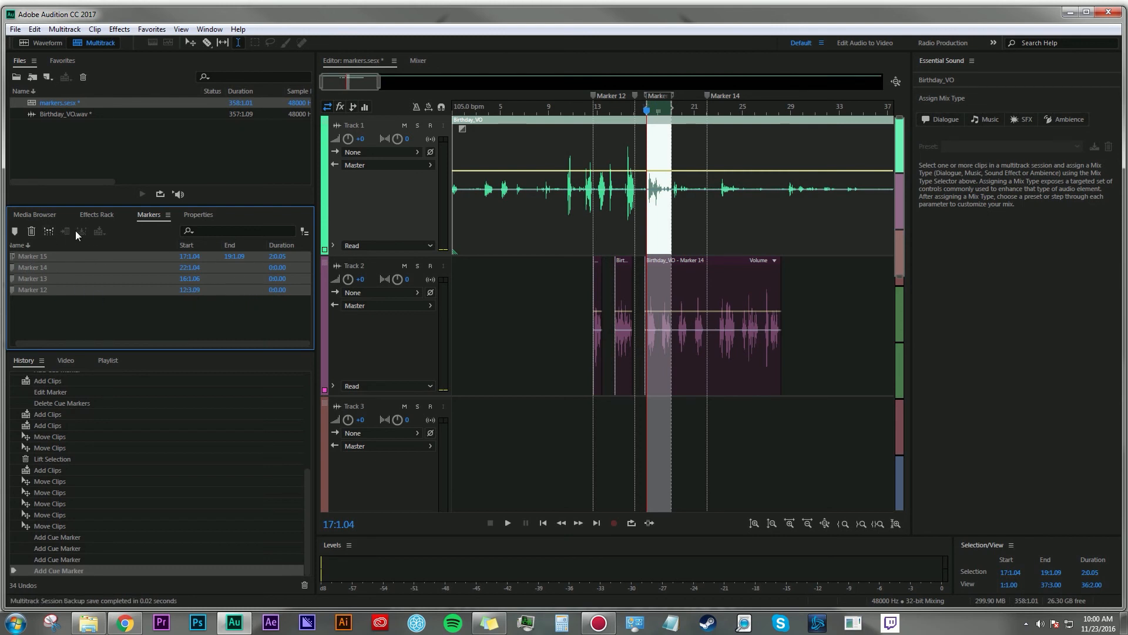
pyautogui.click(95, 312)
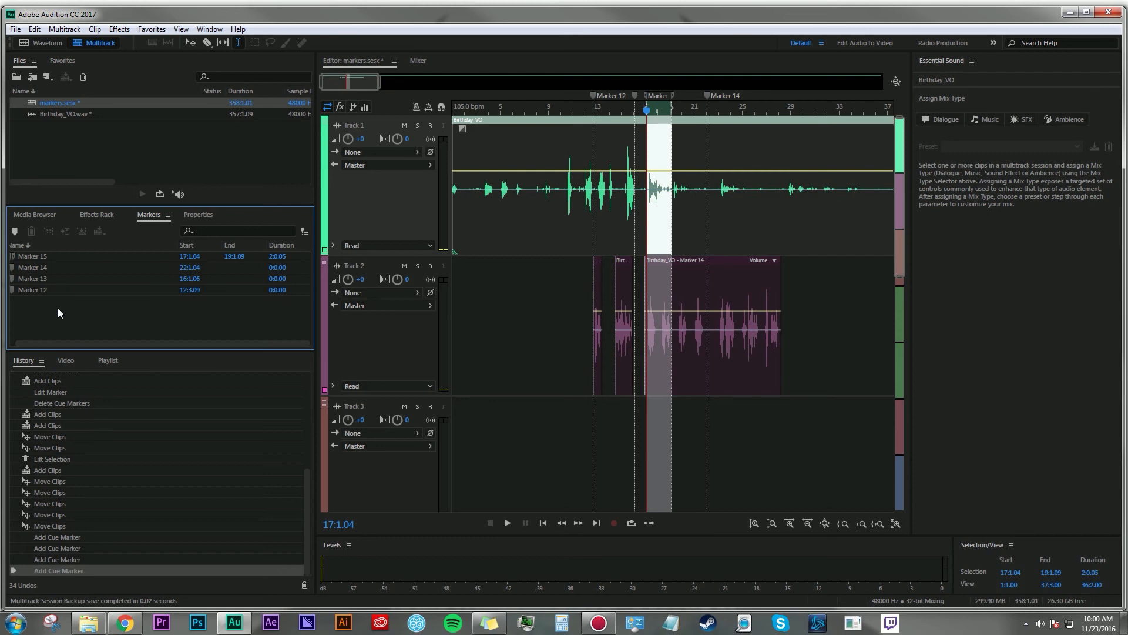
# Step: Compare the marker lists of the waveform file and the multitrack session, ending in the multitrack view
pyautogui.click(61, 43)
pyautogui.click(82, 43)
pyautogui.click(40, 44)
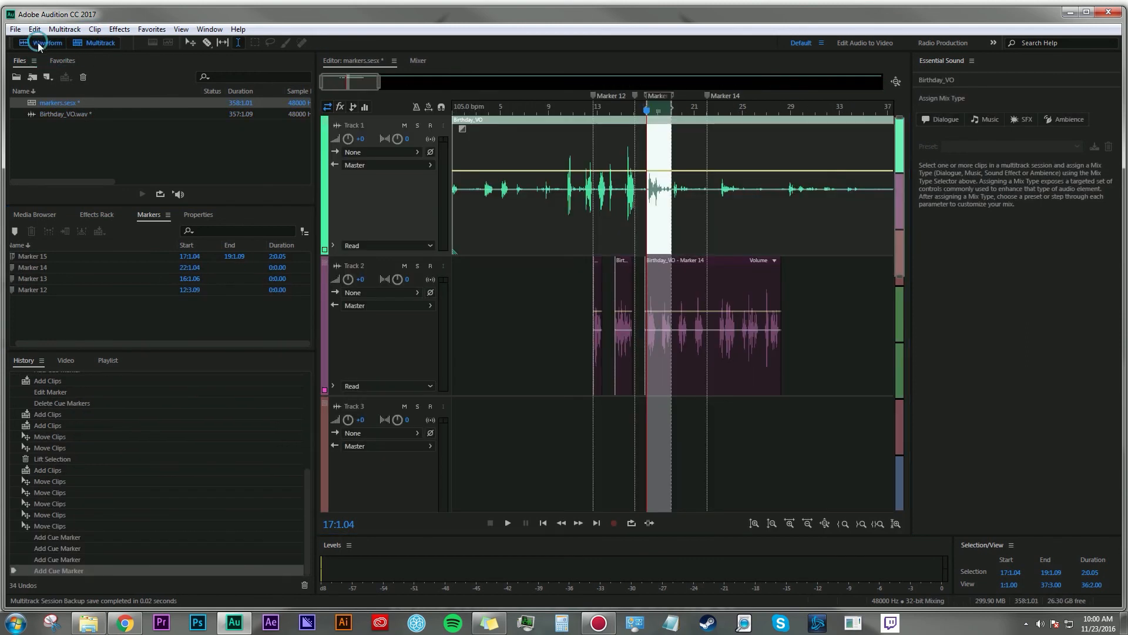
pyautogui.click(34, 47)
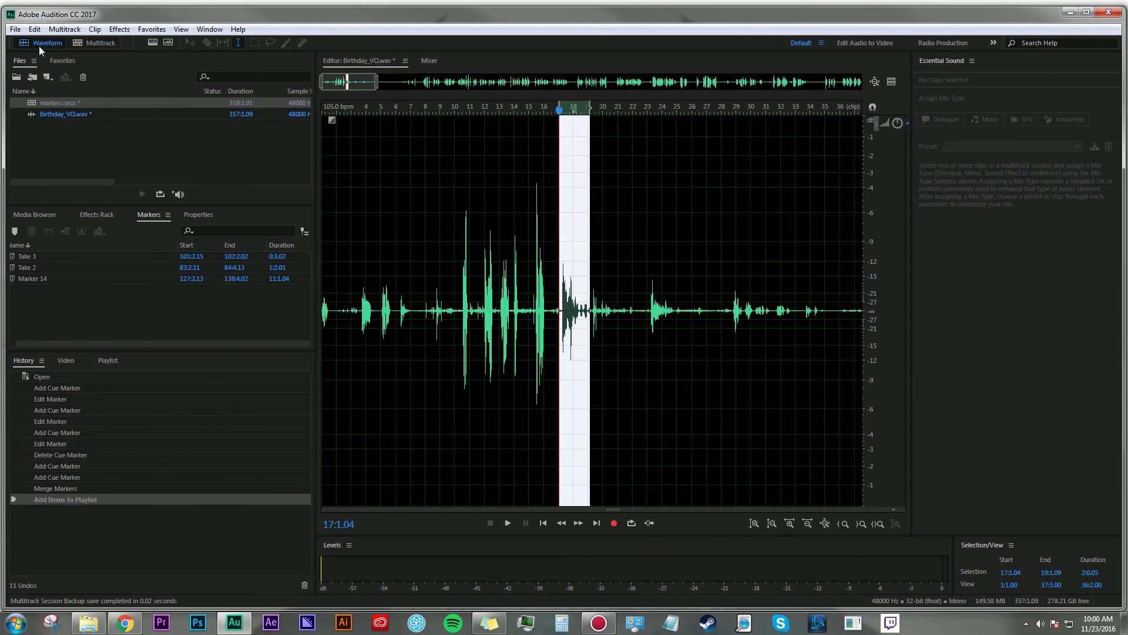
pyautogui.click(88, 43)
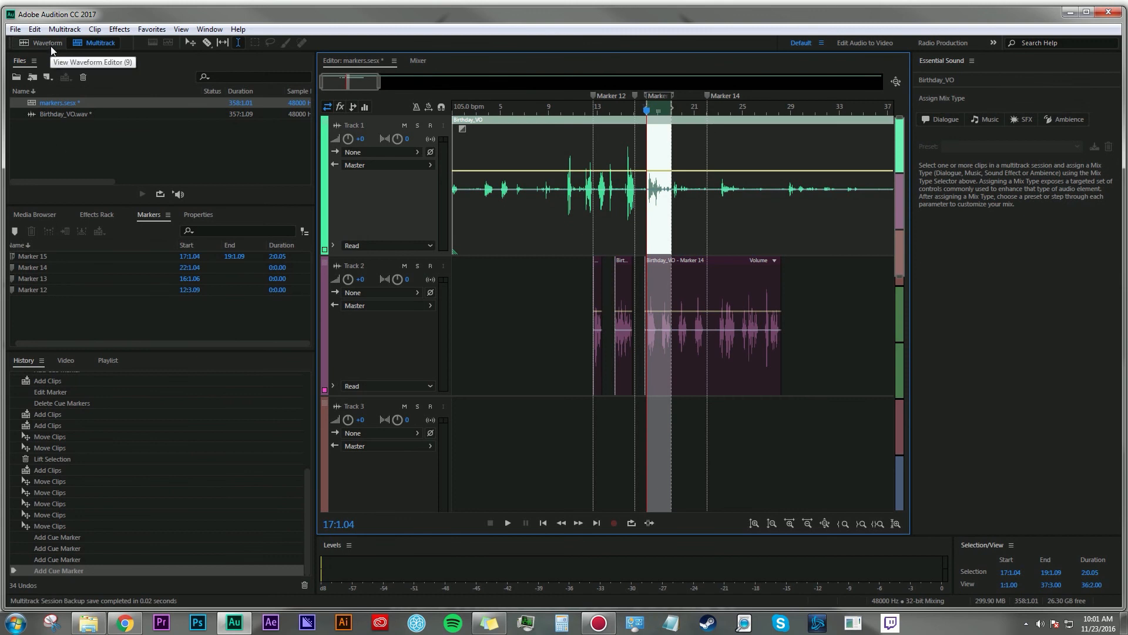
# Step: Show the markers of all open files in the marker list, select Marker 15, and activate the marker search
pyautogui.click(152, 216)
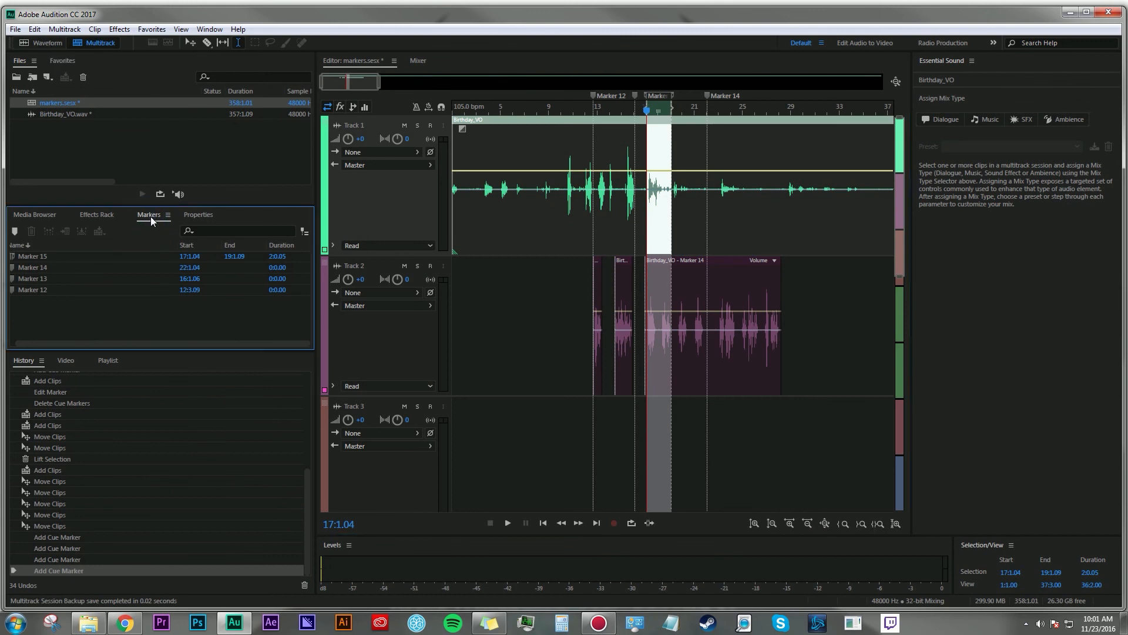
pyautogui.click(304, 232)
pyautogui.scroll(1, 308, 260)
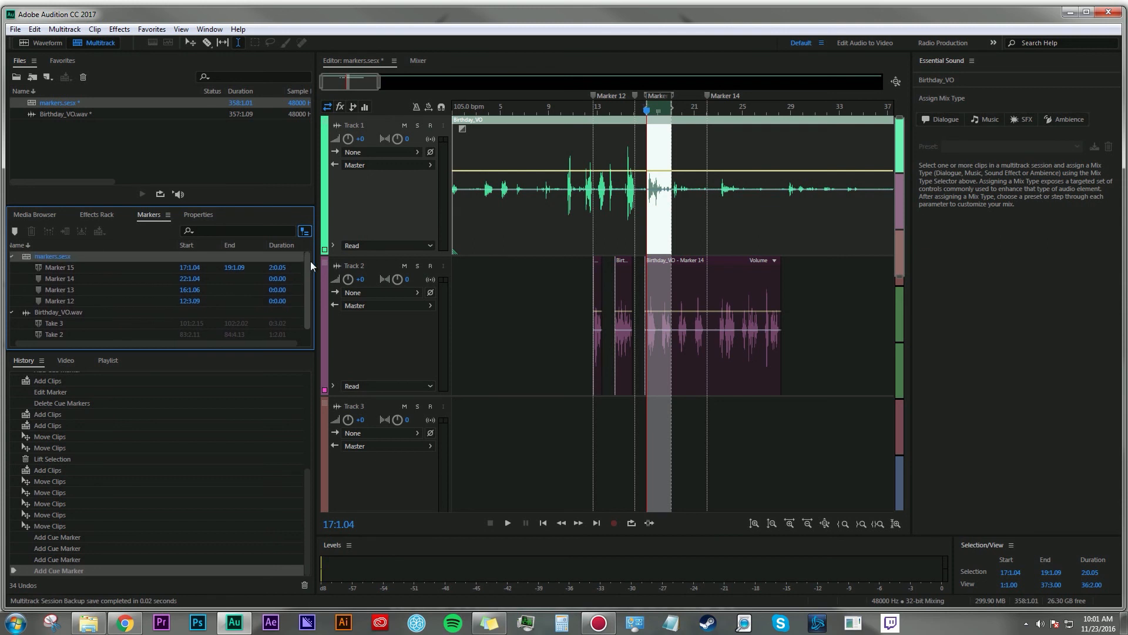
pyautogui.click(75, 269)
pyautogui.click(223, 230)
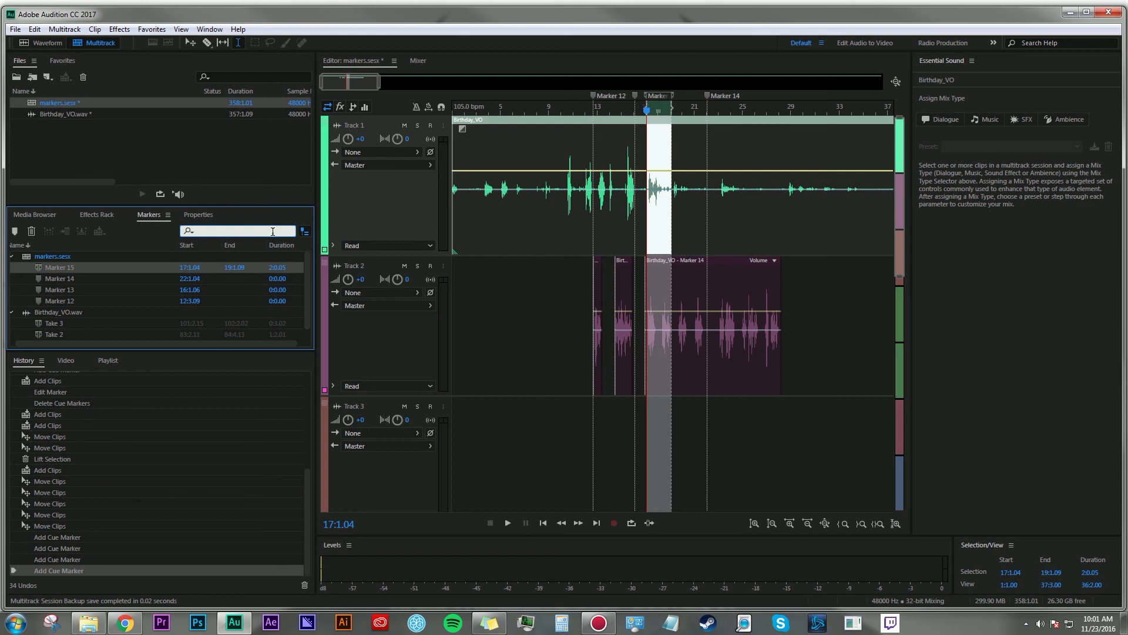